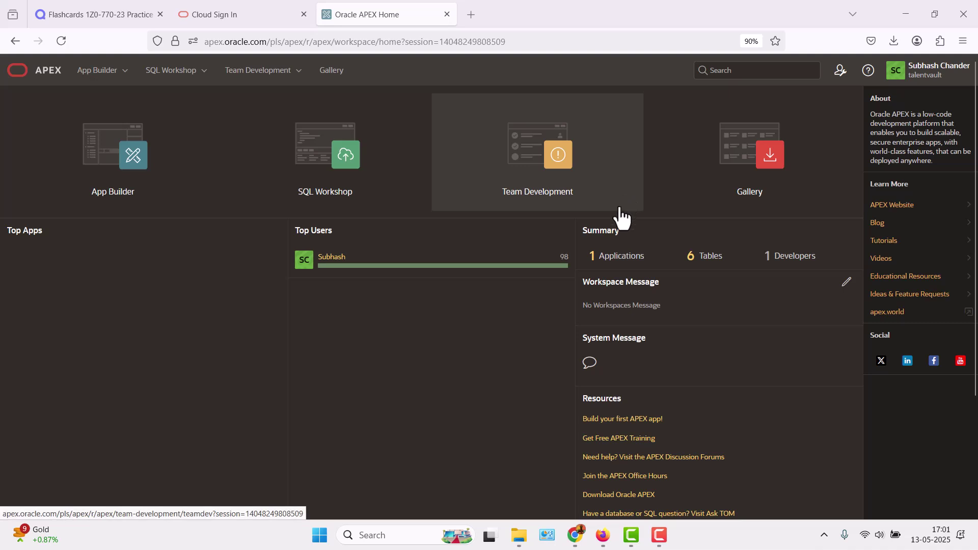
click(218, 42)
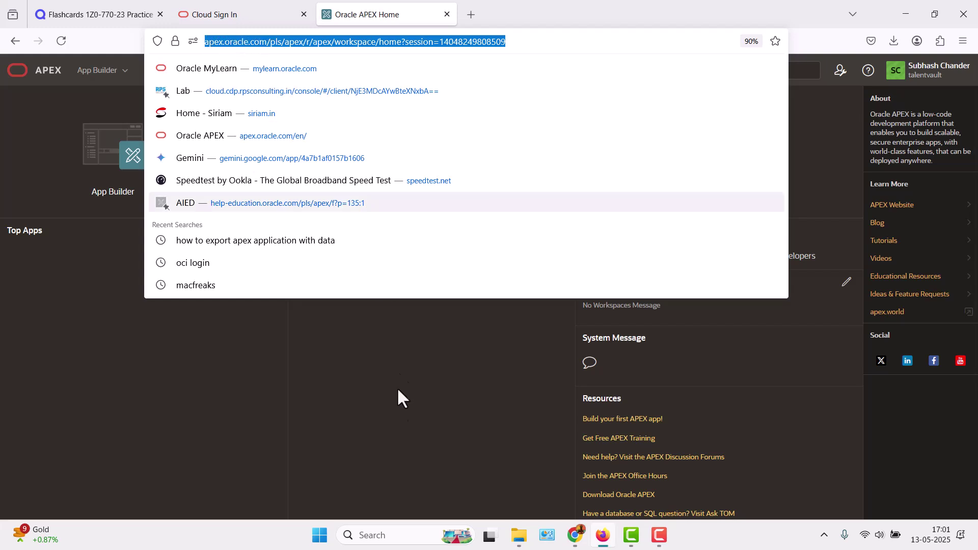
click(396, 421)
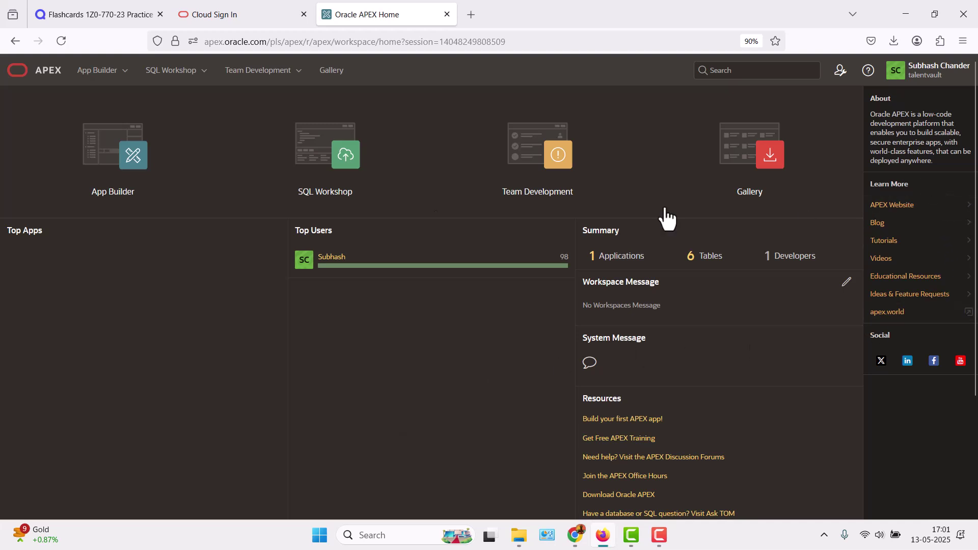
- Open the installation scripts in the supporting objects of the Siriam Talent Vault application
click(146, 205)
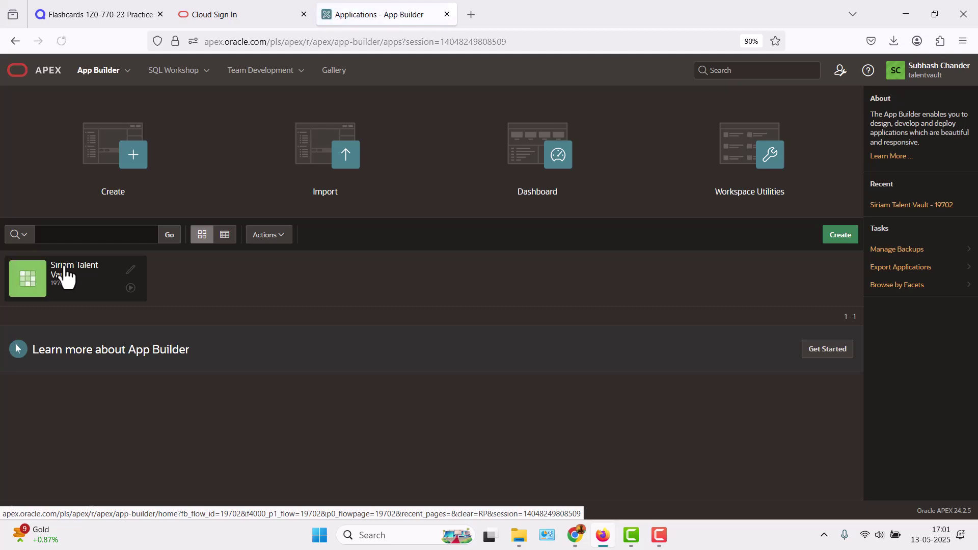
click(65, 278)
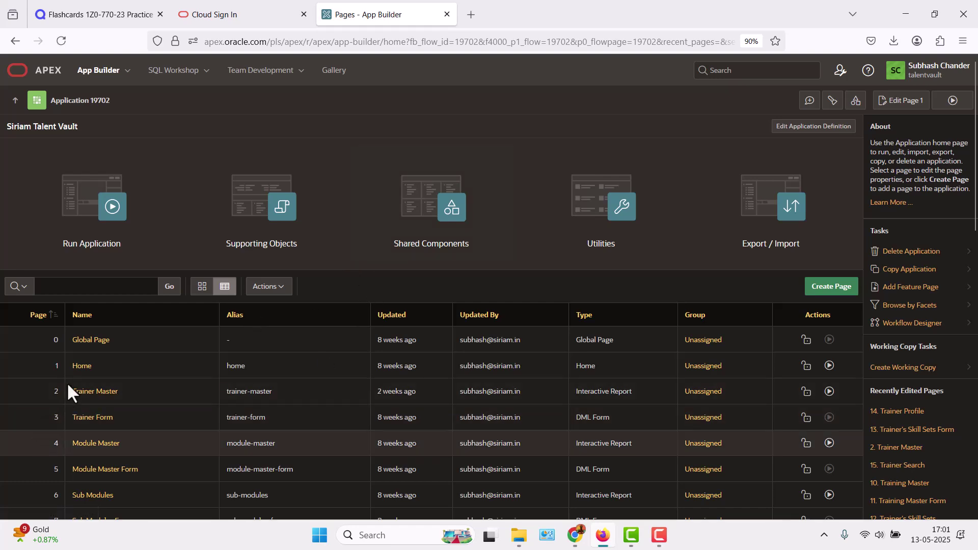
scroll(100, 374, down, 3)
scroll(100, 371, up, 3)
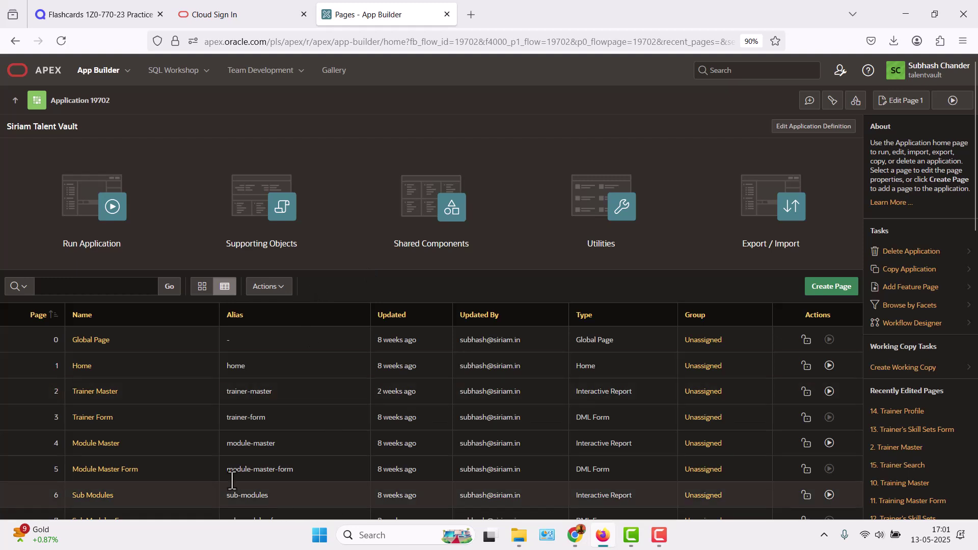
click(281, 256)
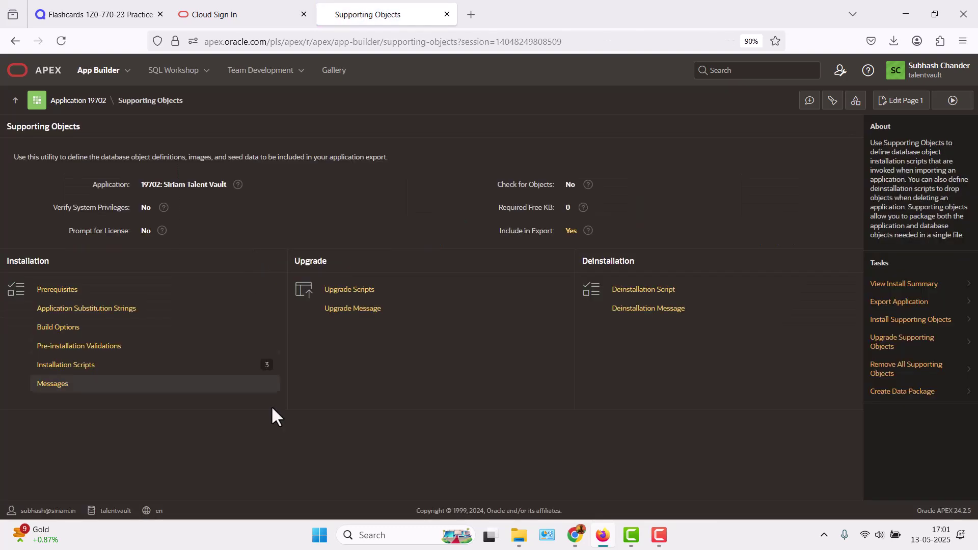
click(68, 377)
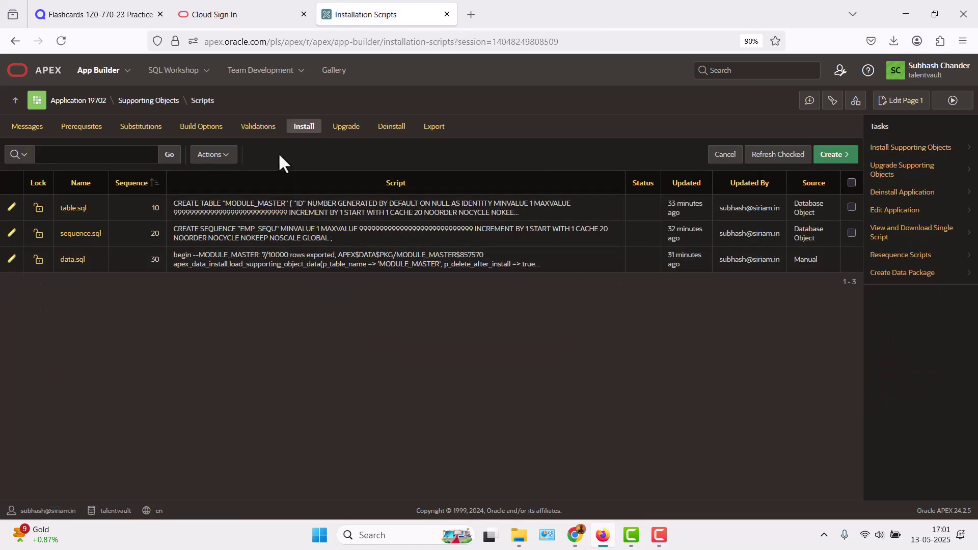
- Delete the existing table.sql, sequence.sql and data.sql installation scripts
click(74, 209)
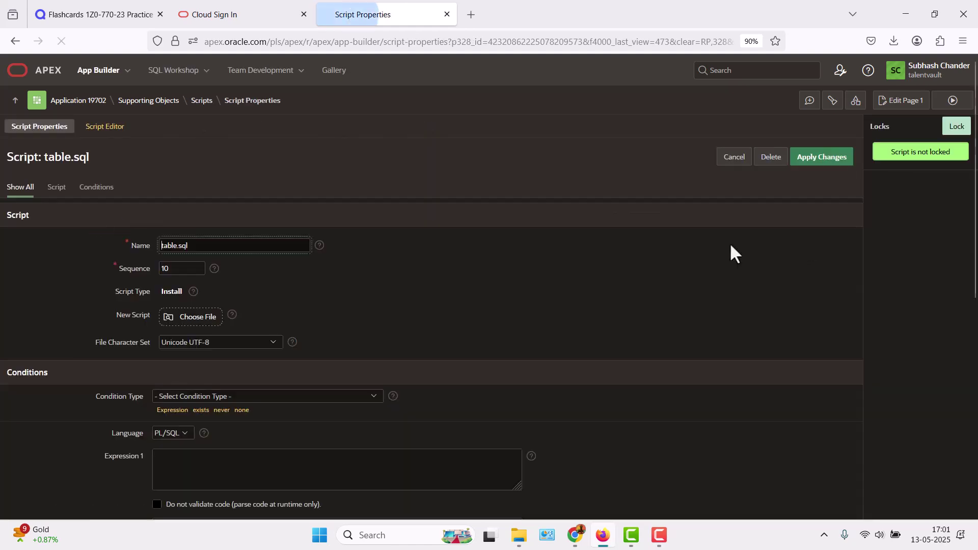
click(763, 158)
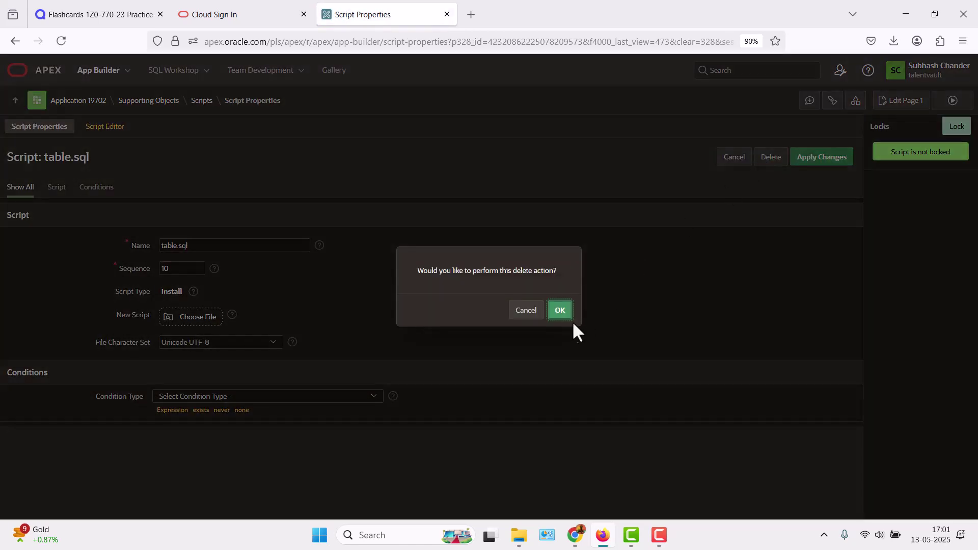
click(560, 315)
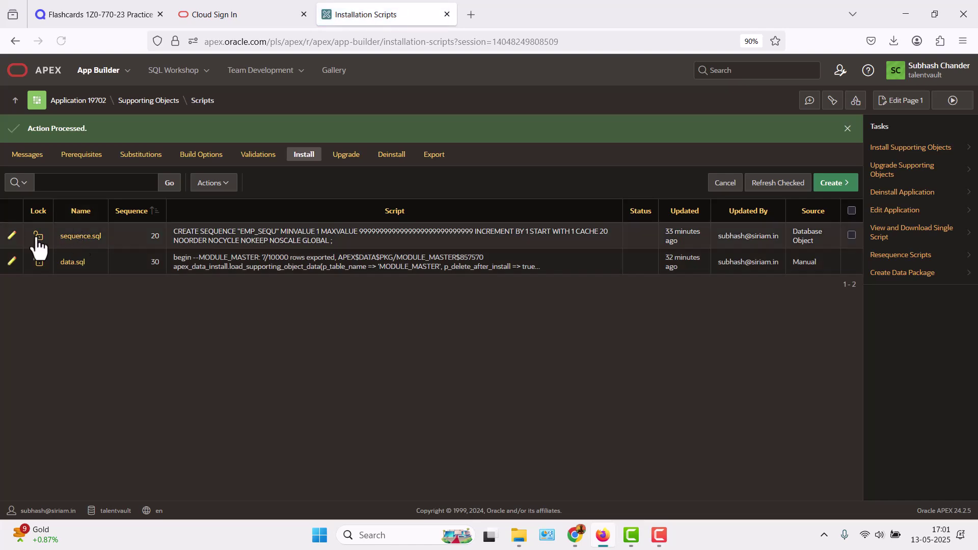
click(75, 238)
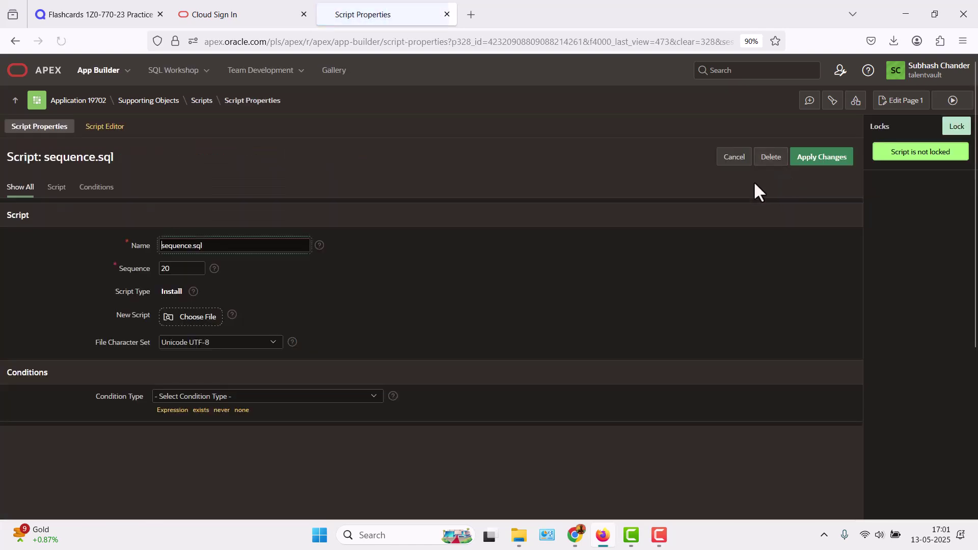
click(768, 159)
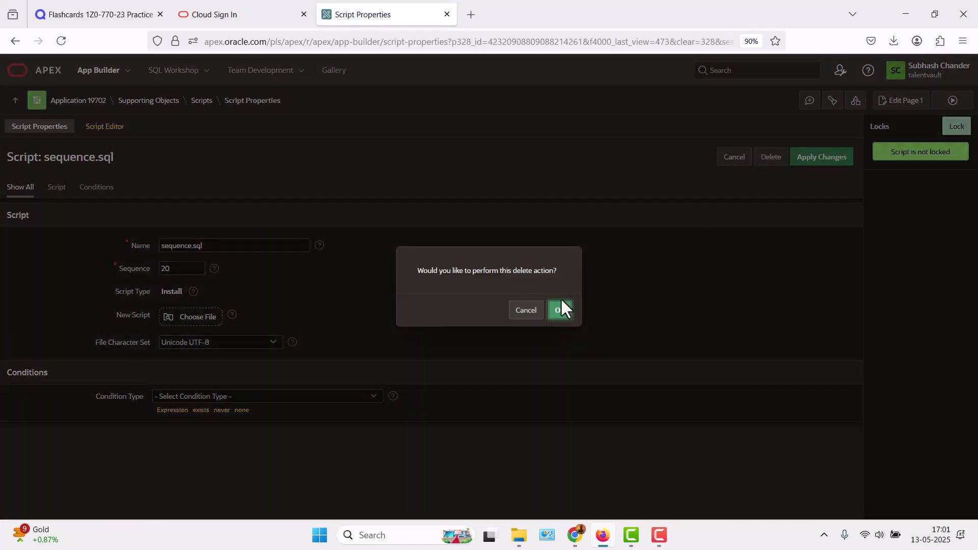
click(560, 307)
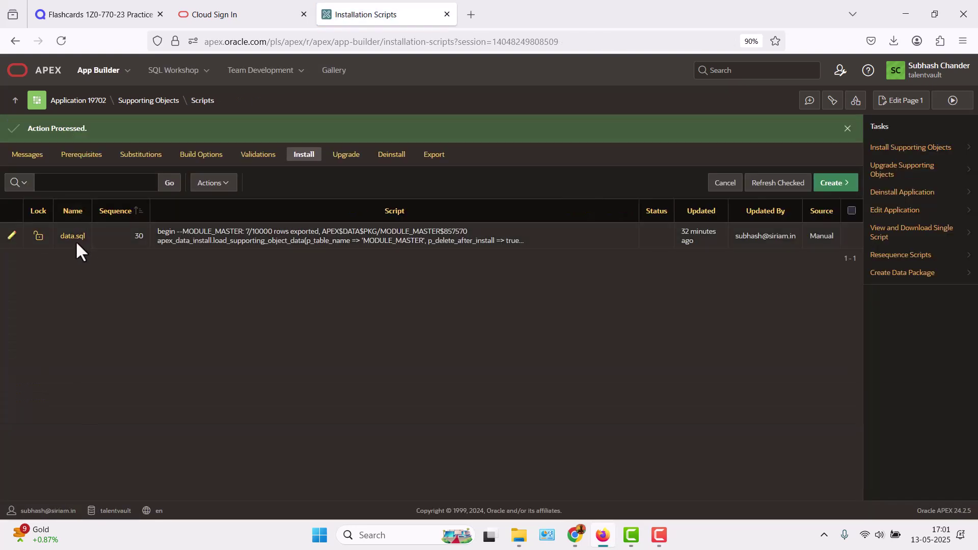
click(75, 239)
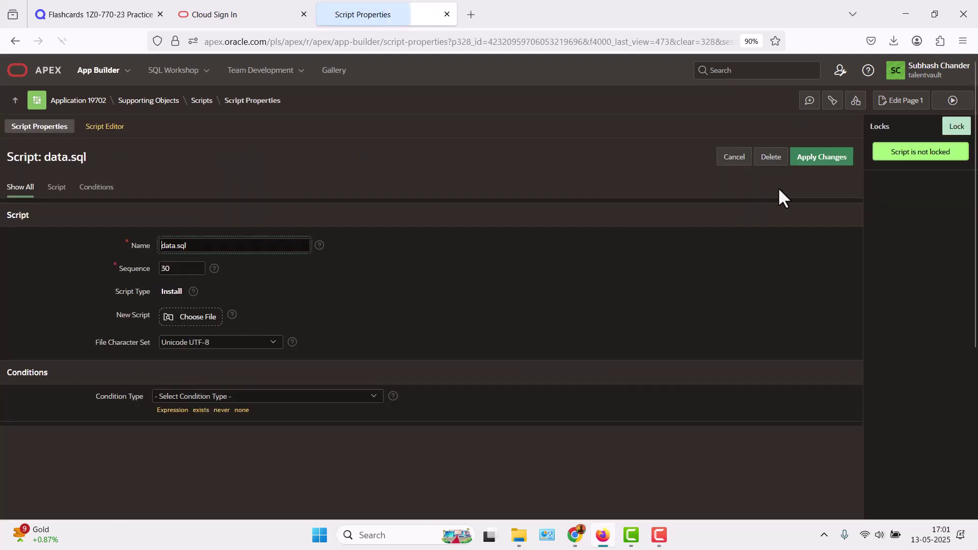
click(772, 157)
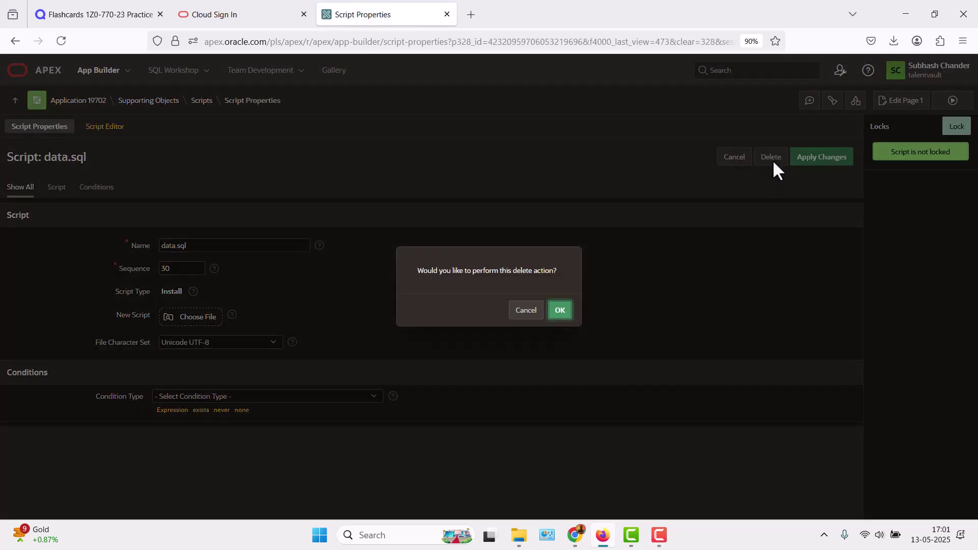
click(551, 307)
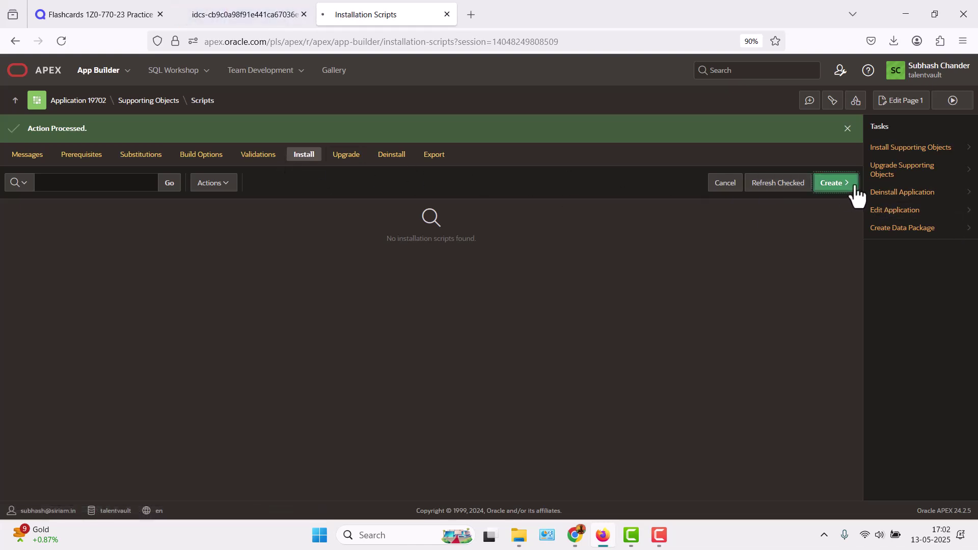
- Start a new installation script from database objects, named table.sql, with the object type TABLE
click(842, 193)
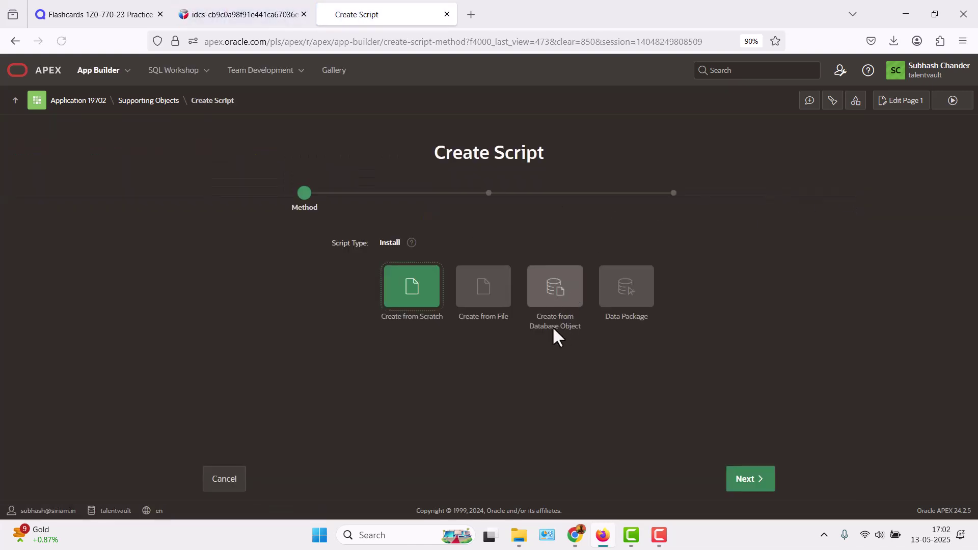
click(554, 289)
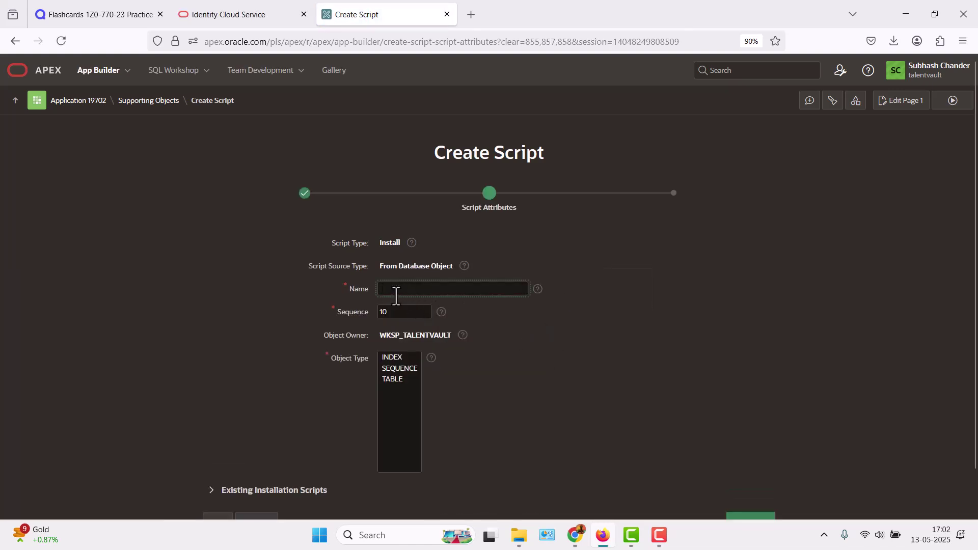
click(392, 292)
click(393, 379)
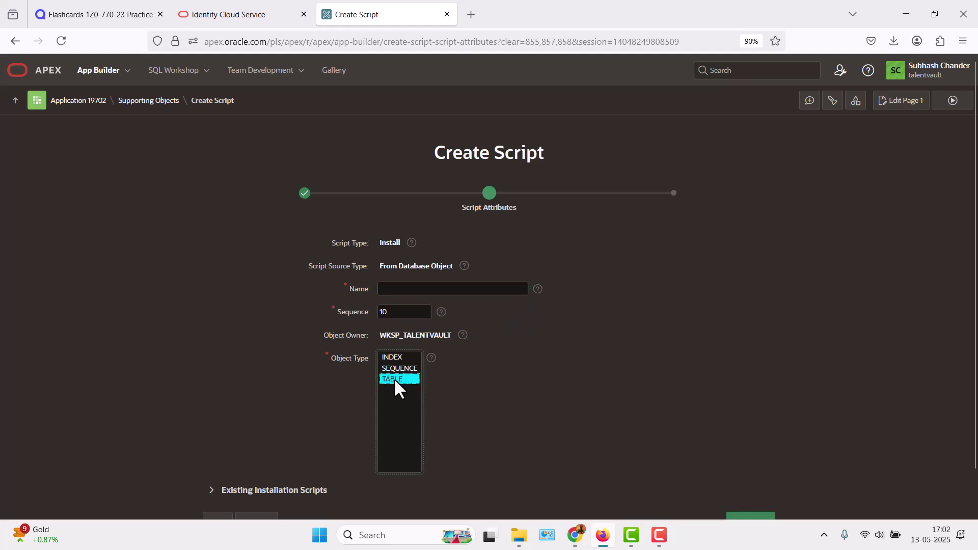
click(390, 286)
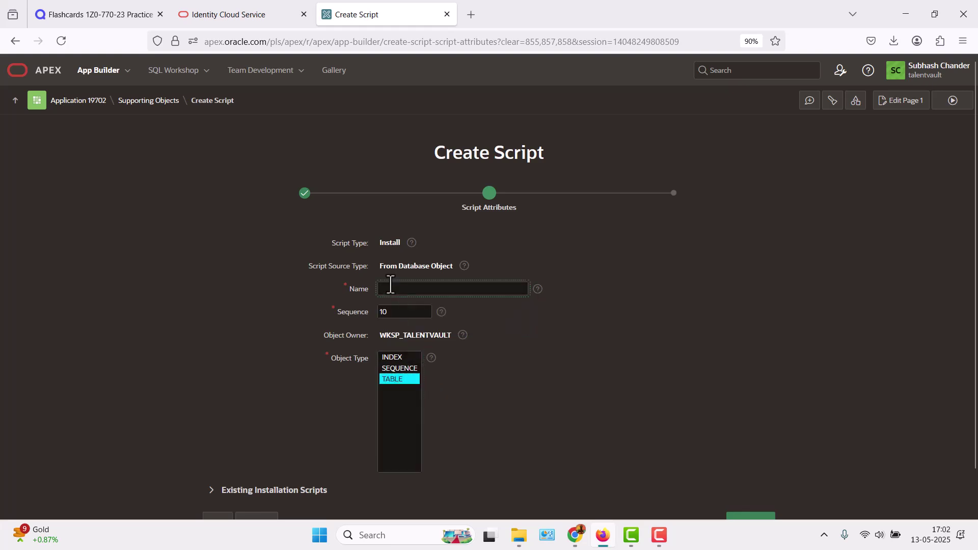
text(tab)
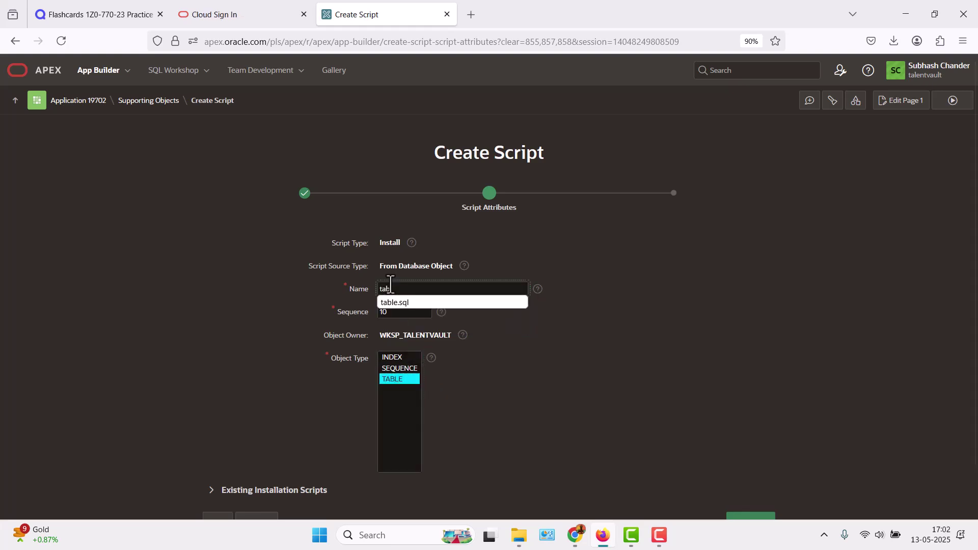
click(409, 303)
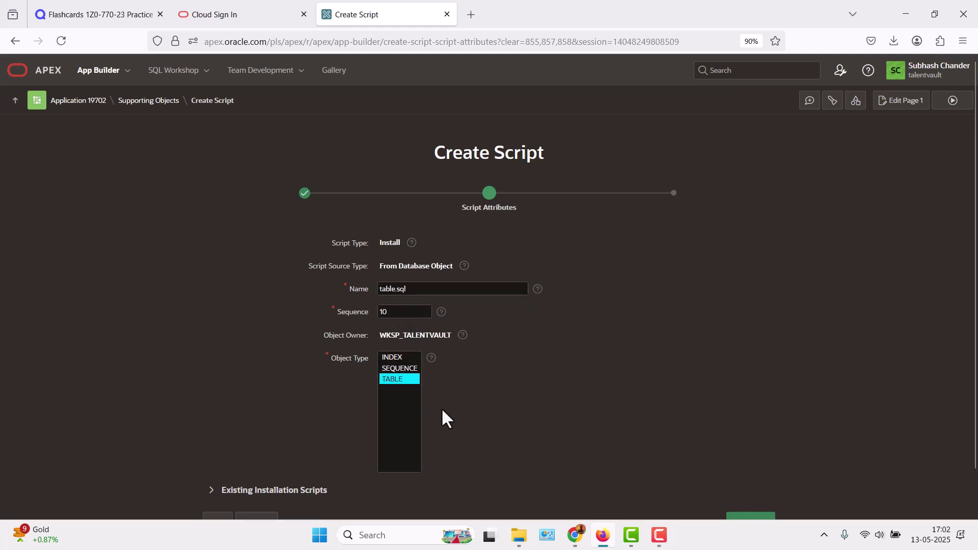
scroll(443, 411, down, 1)
click(747, 482)
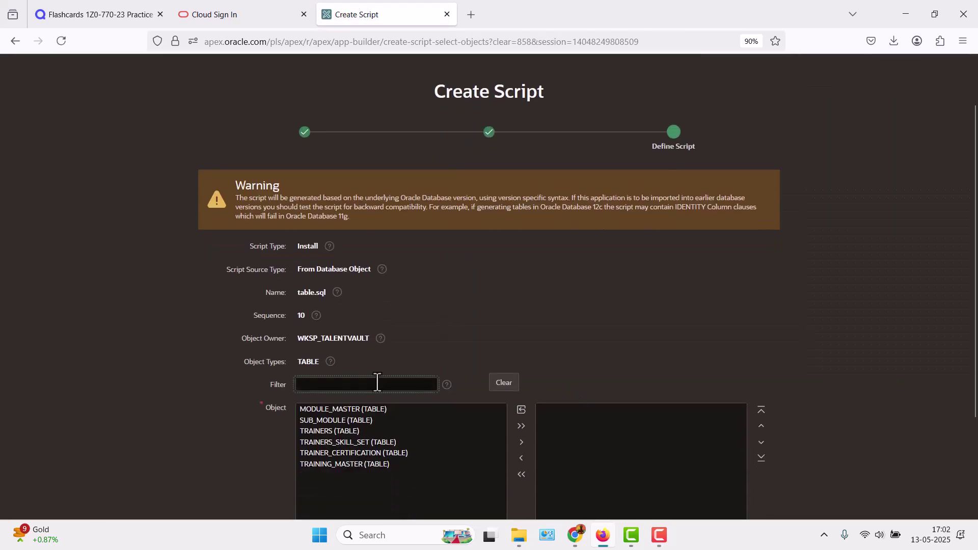
- Include all available tables in the table.sql script and create it
click(326, 385)
scroll(417, 410, down, 3)
click(521, 293)
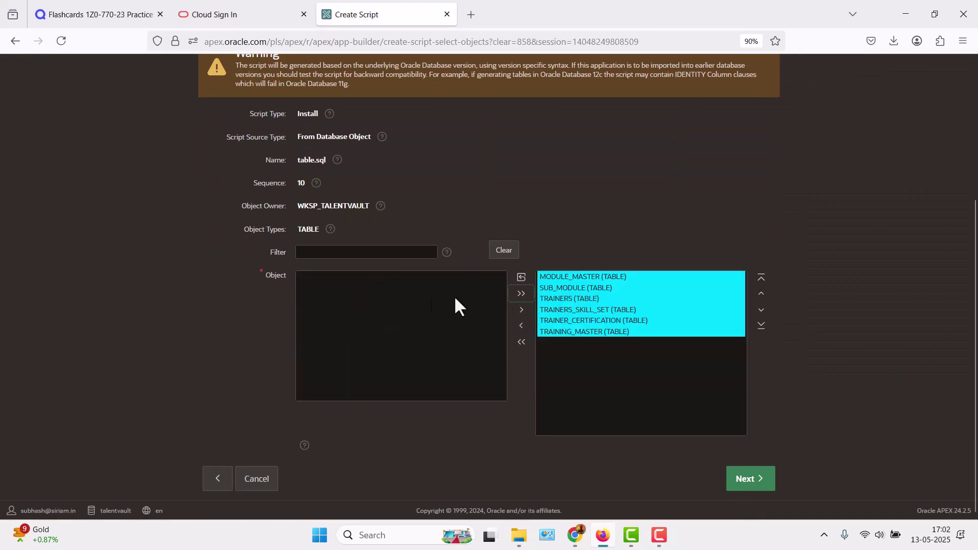
click(752, 481)
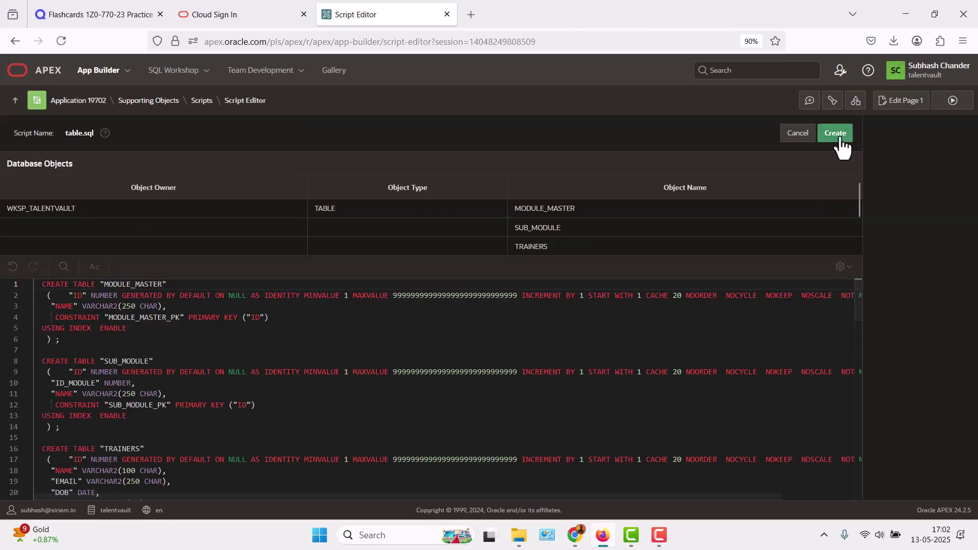
click(836, 135)
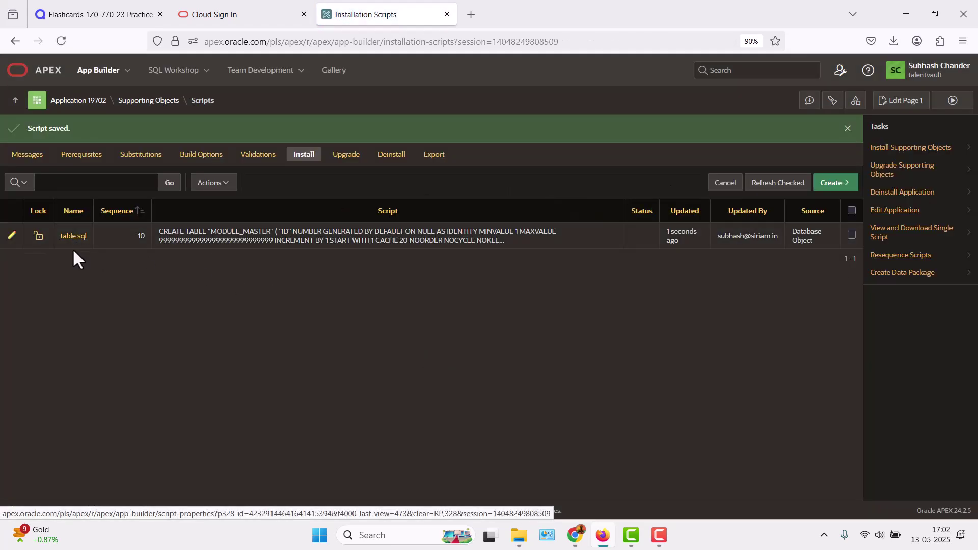
- Start another installation script from database objects, named sequence.sql, with the object type SEQUENCE
click(841, 184)
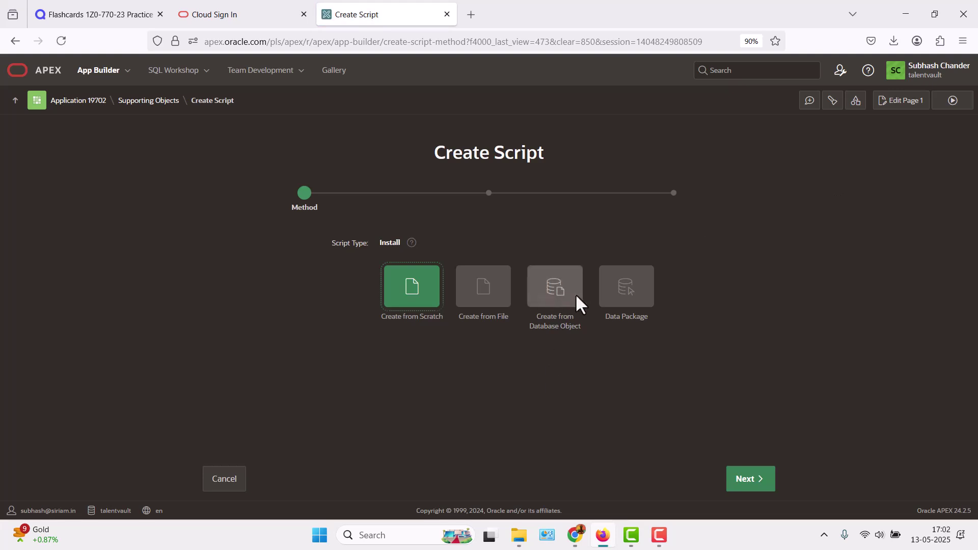
click(563, 292)
click(747, 479)
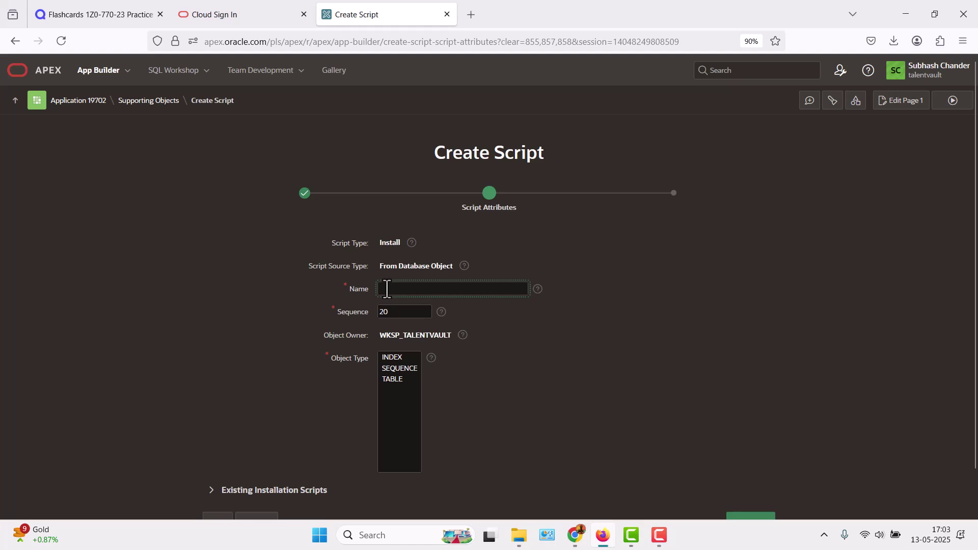
click(394, 368)
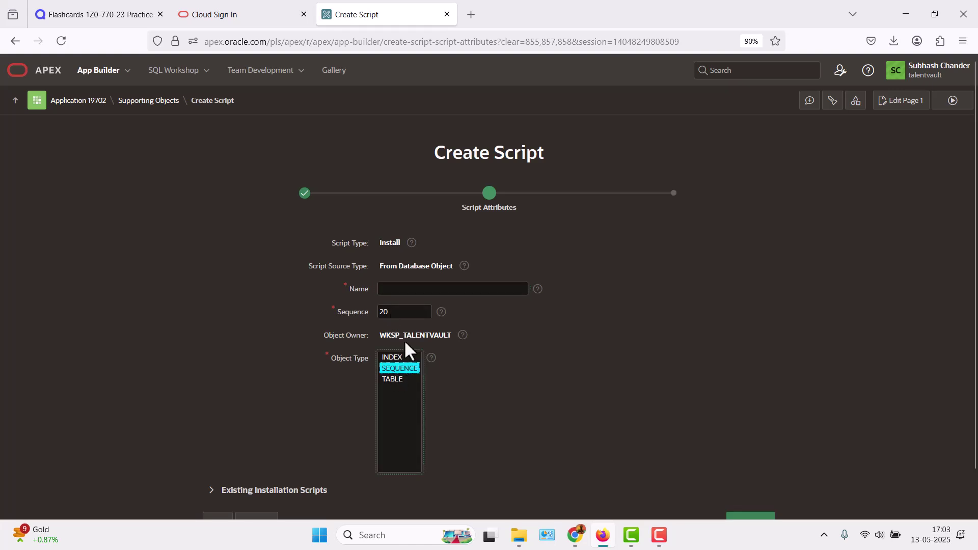
click(407, 288)
text(s)
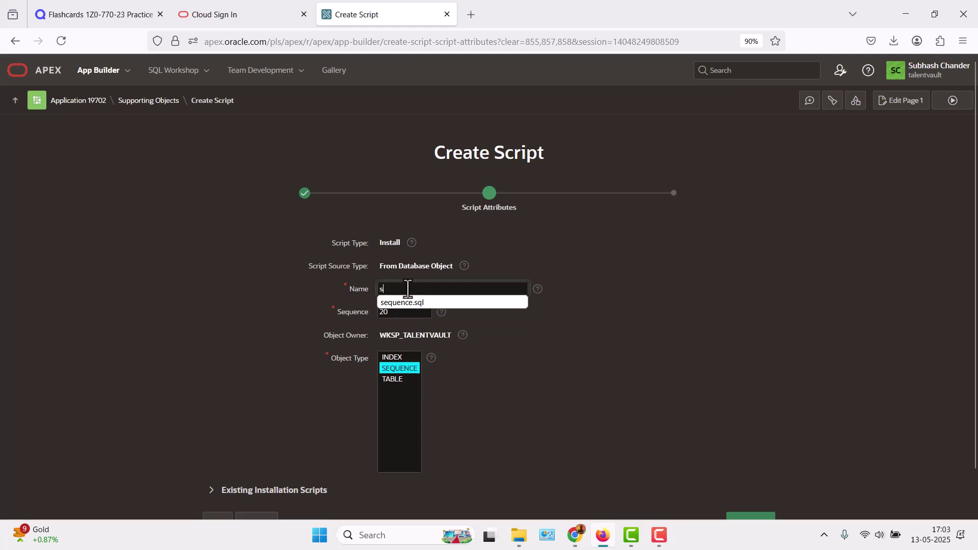
click(408, 301)
click(411, 368)
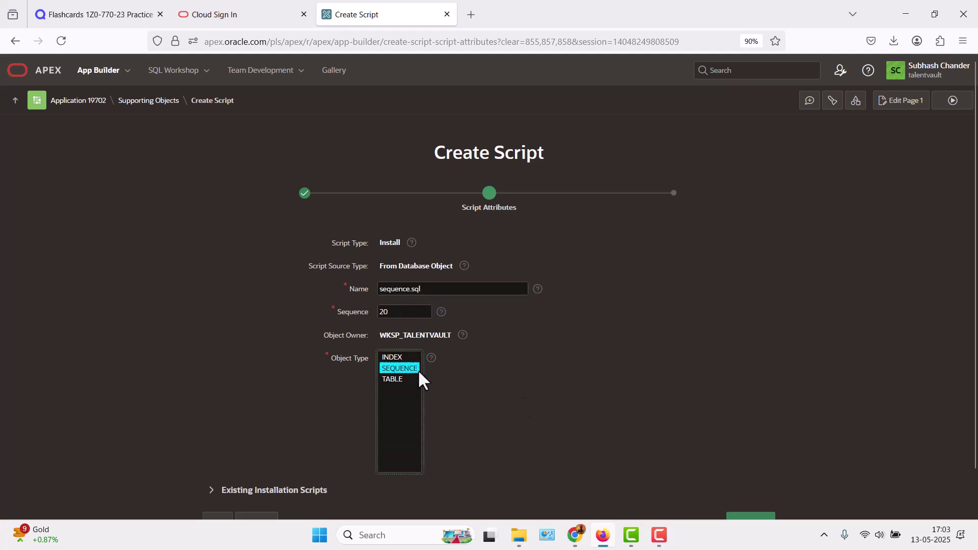
scroll(662, 433, down, 2)
click(765, 485)
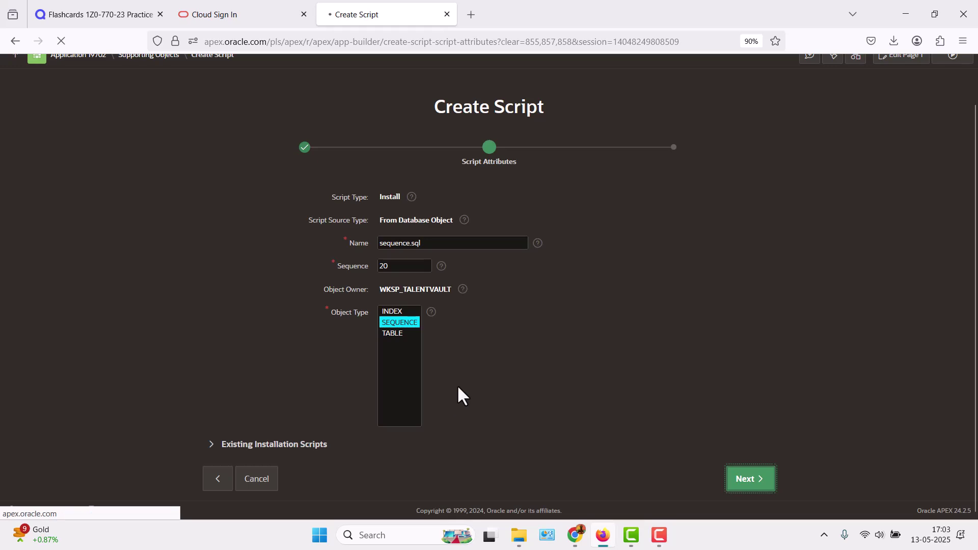
- Include all available sequences in the sequence.sql script and create it
scroll(515, 351, down, 4)
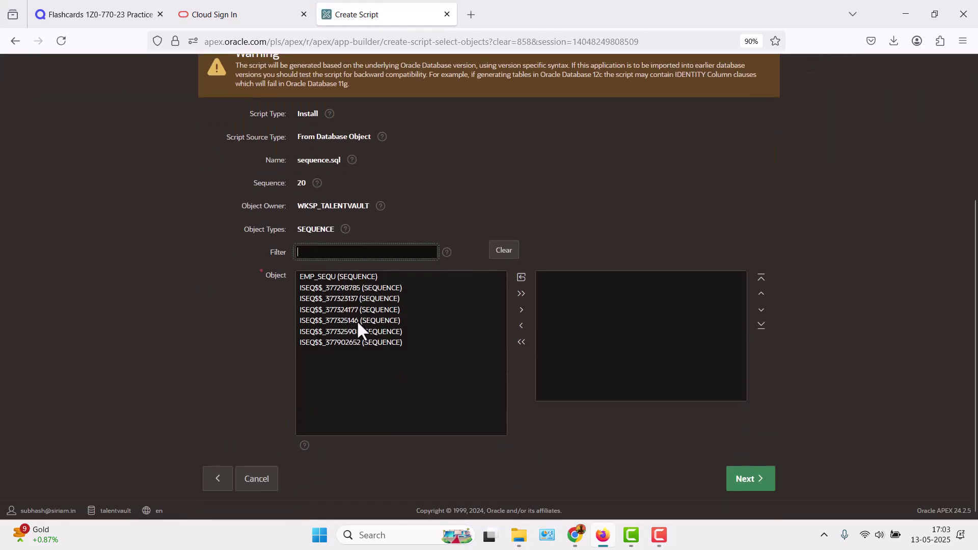
click(521, 293)
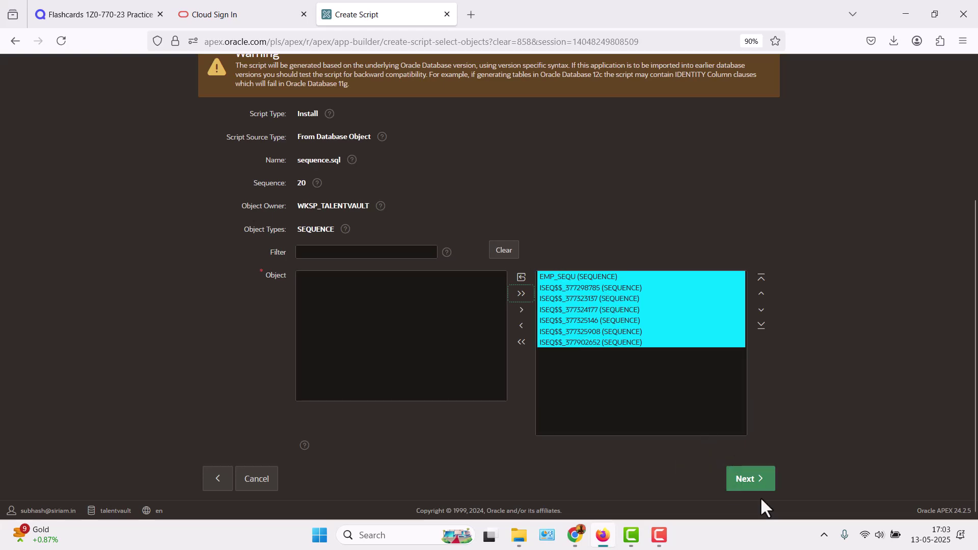
click(747, 481)
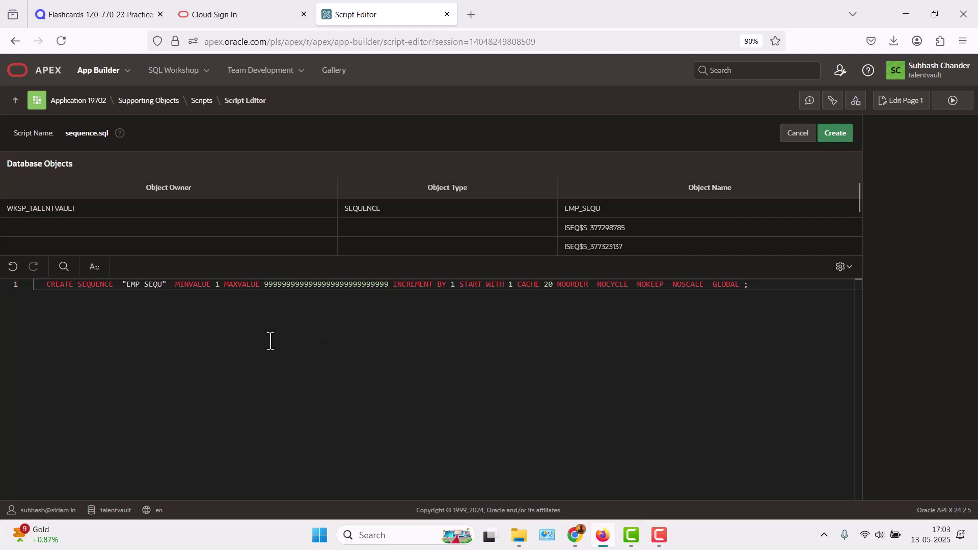
click(830, 135)
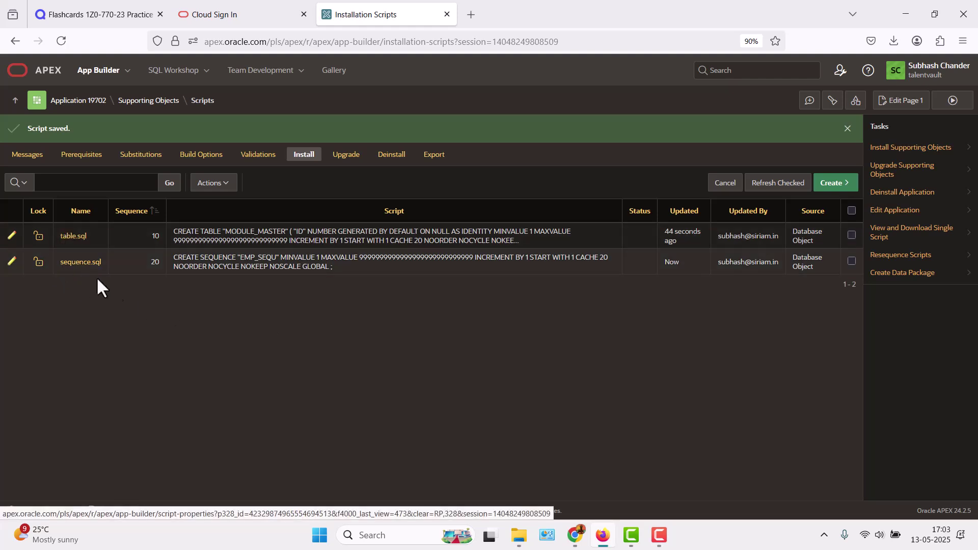
- Create a data package installation script named data.sql that covers all six preselected tables, with sequence 30
click(896, 278)
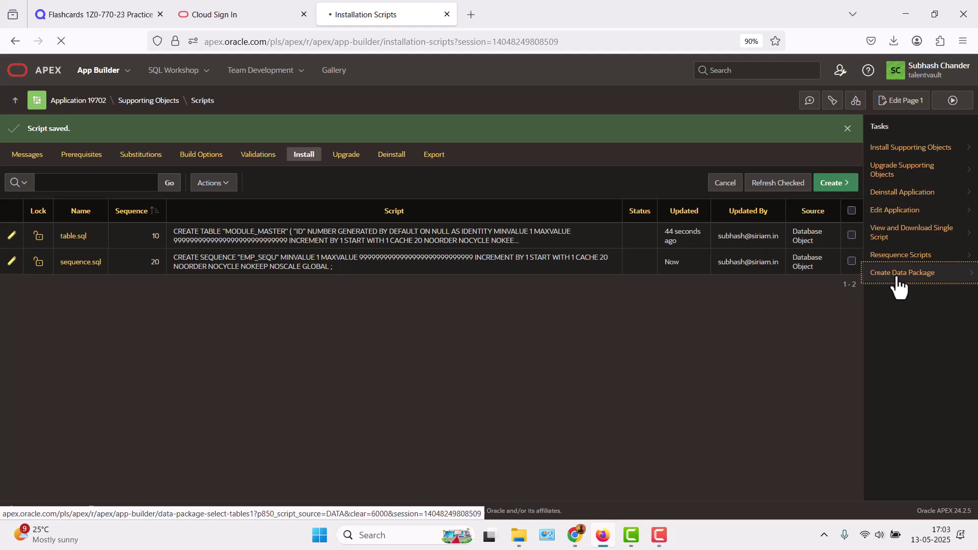
scroll(509, 316, down, 1)
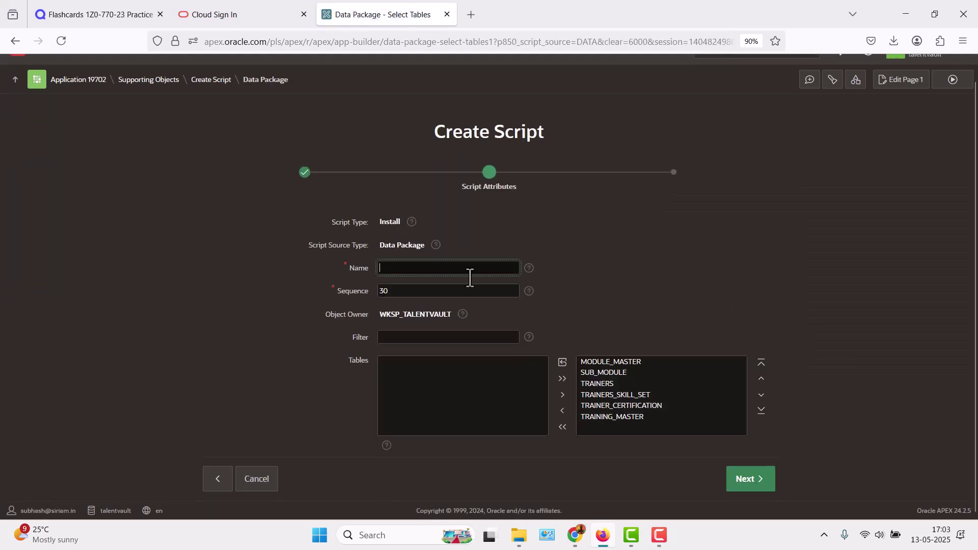
text(data)
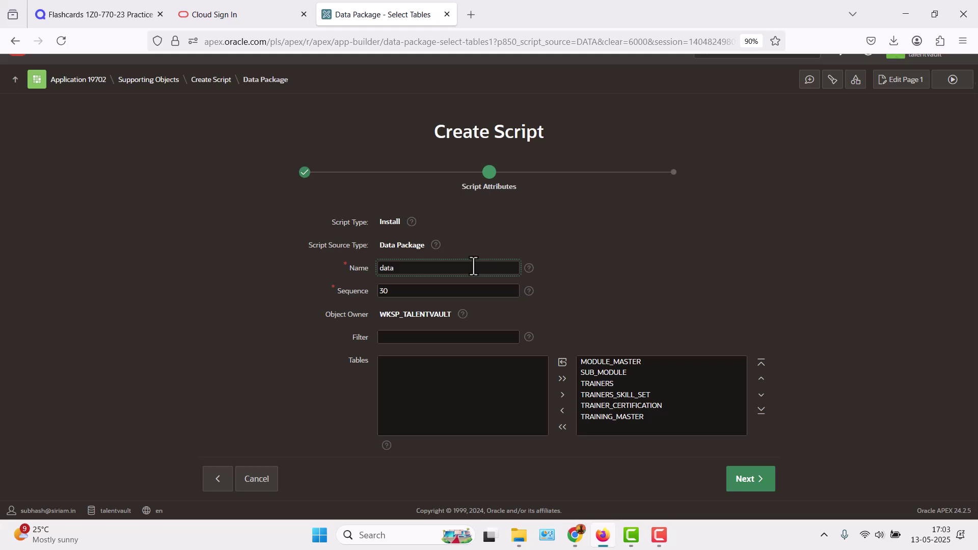
text(.sql)
click(660, 264)
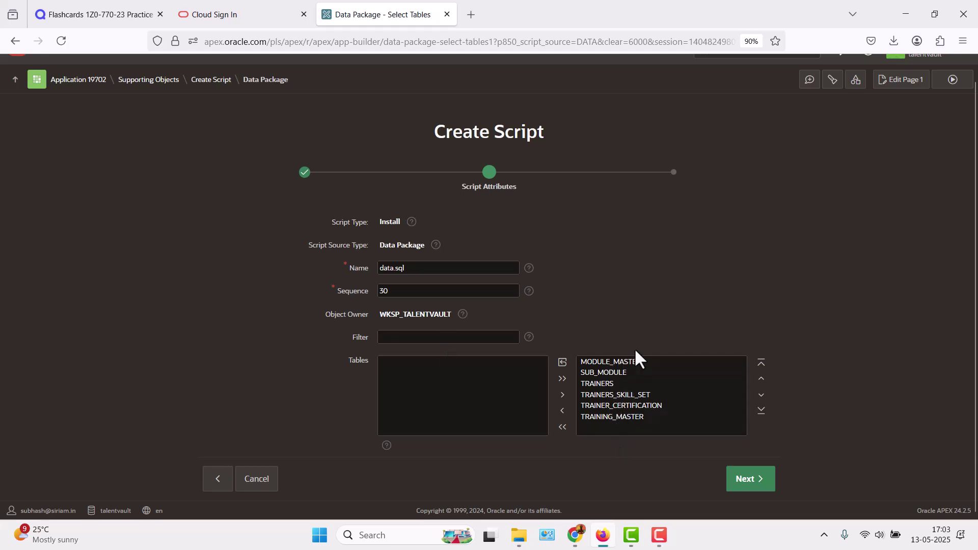
click(754, 481)
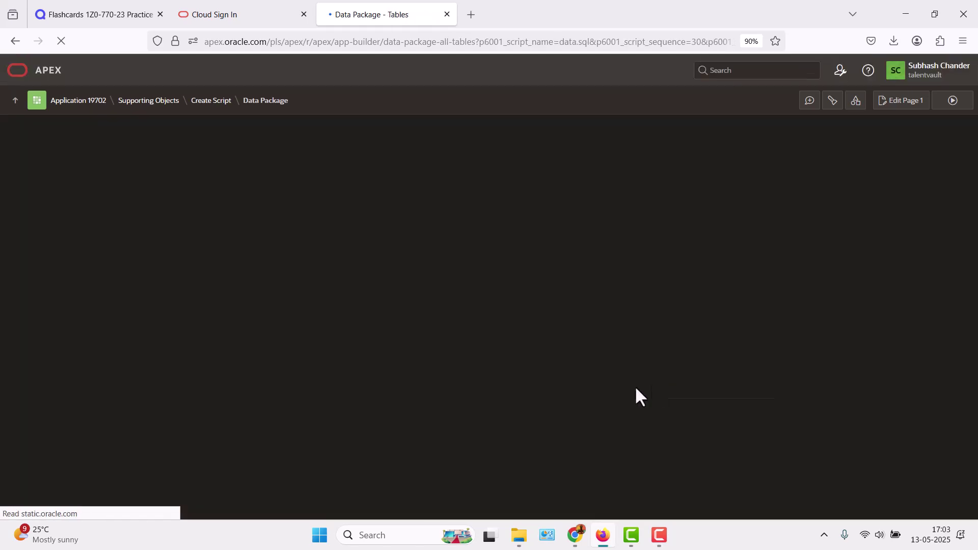
scroll(448, 323, down, 2)
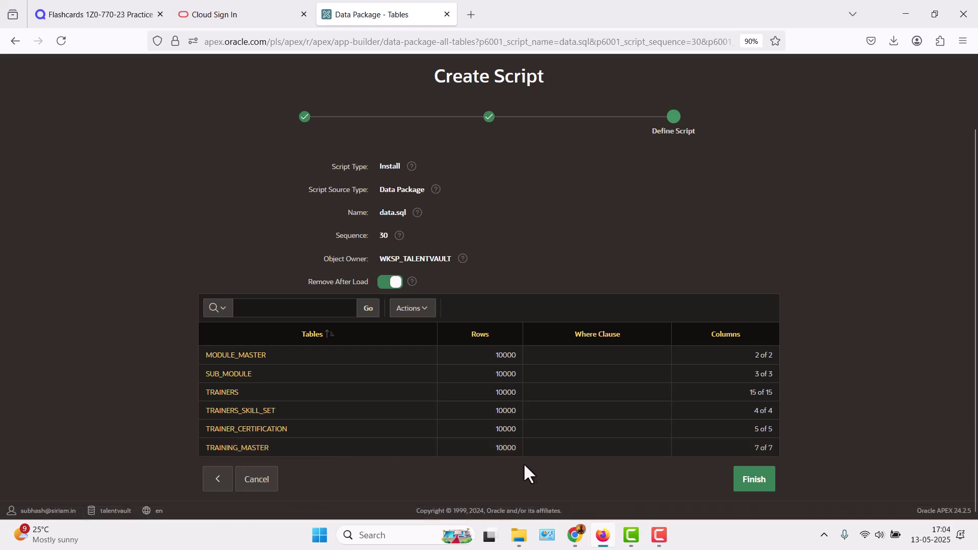
click(748, 488)
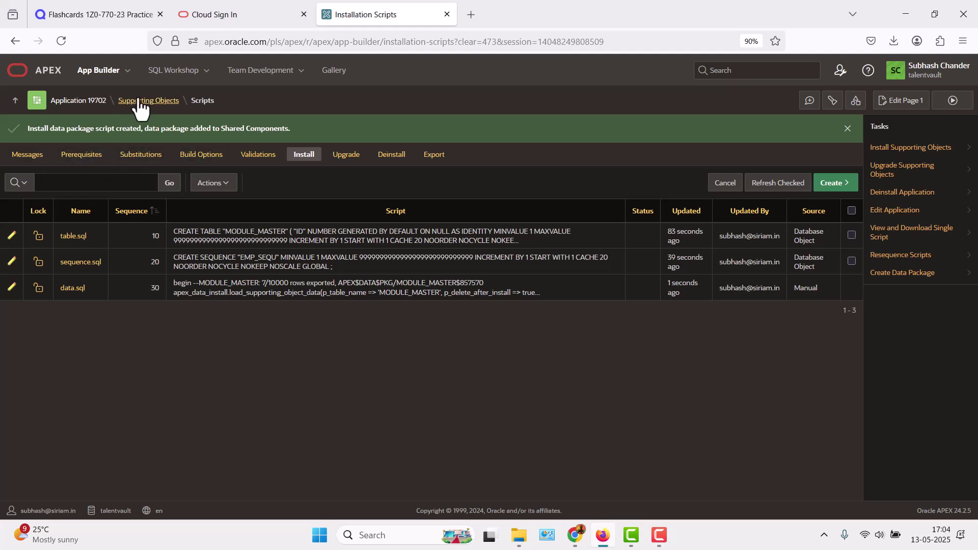
- Open the export settings of application 19702 and set Supporting Object Definitions to Yes and Install on Import Automatically
click(95, 104)
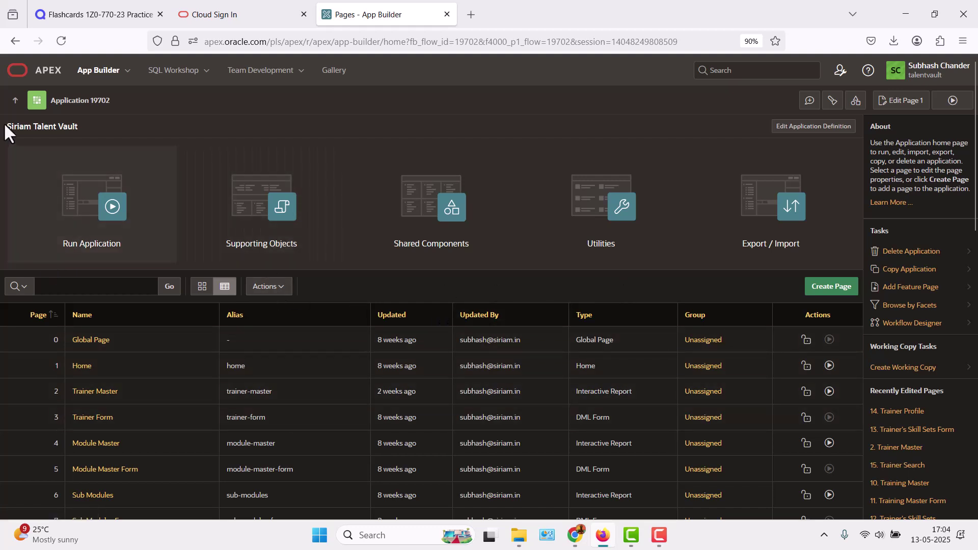
click(782, 229)
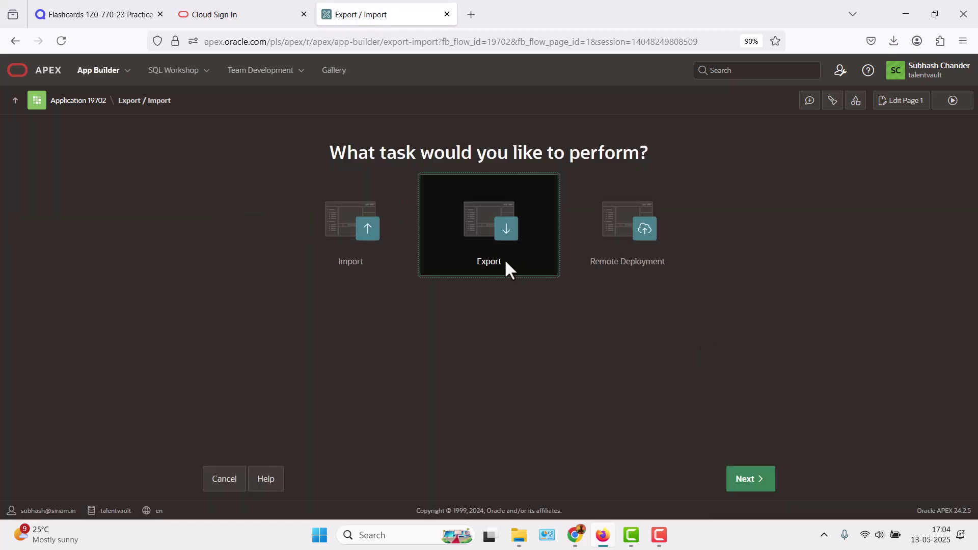
click(746, 484)
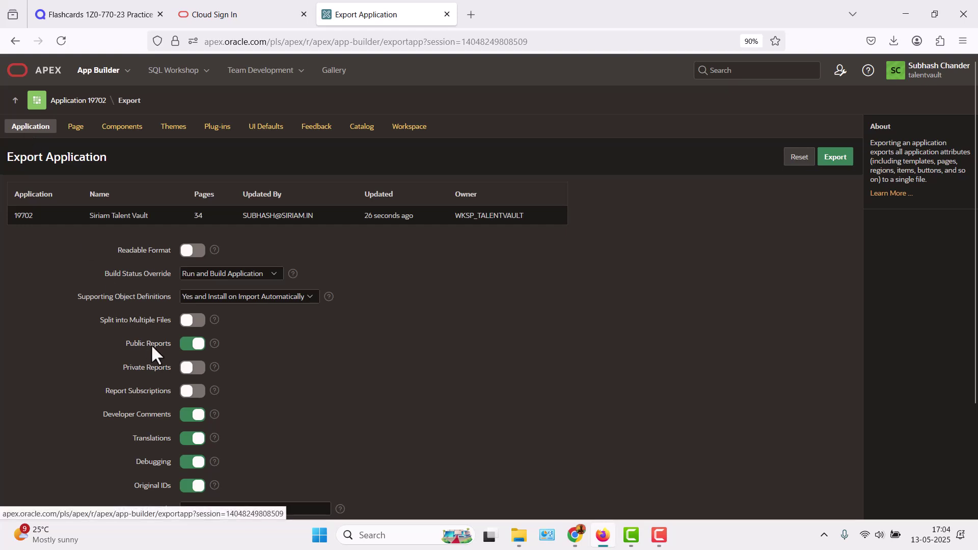
scroll(152, 351, down, 2)
click(197, 234)
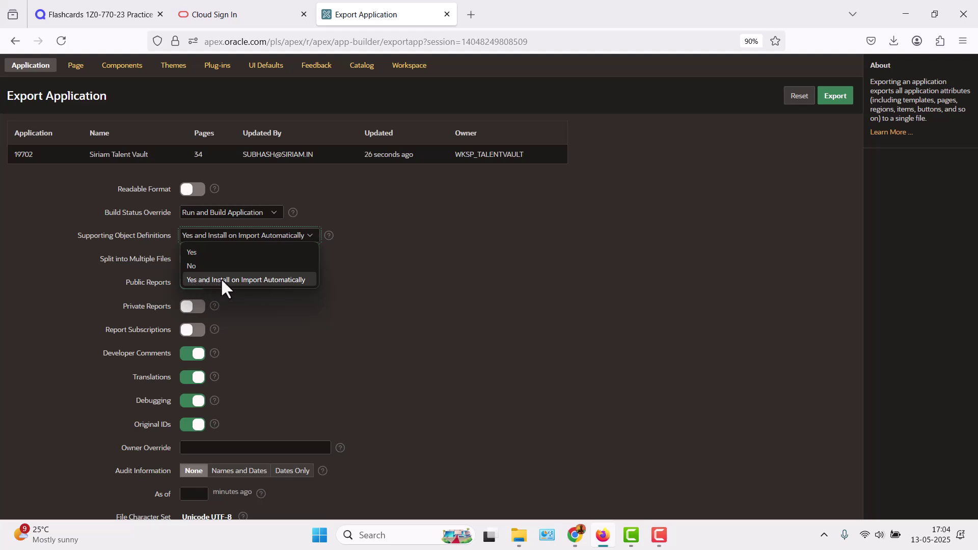
click(289, 280)
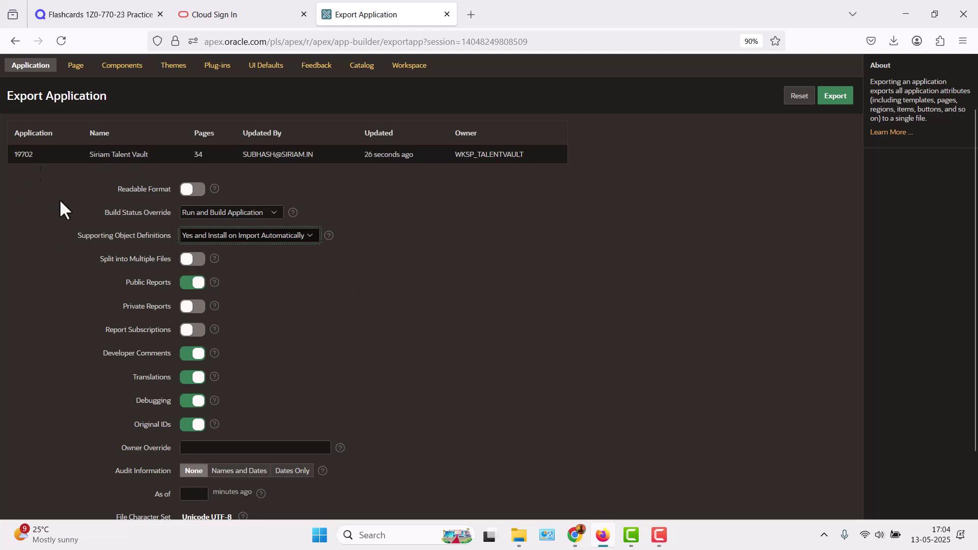
- Review the remaining export options and export the Siriam Talent Vault application to a file
scroll(342, 350, up, 2)
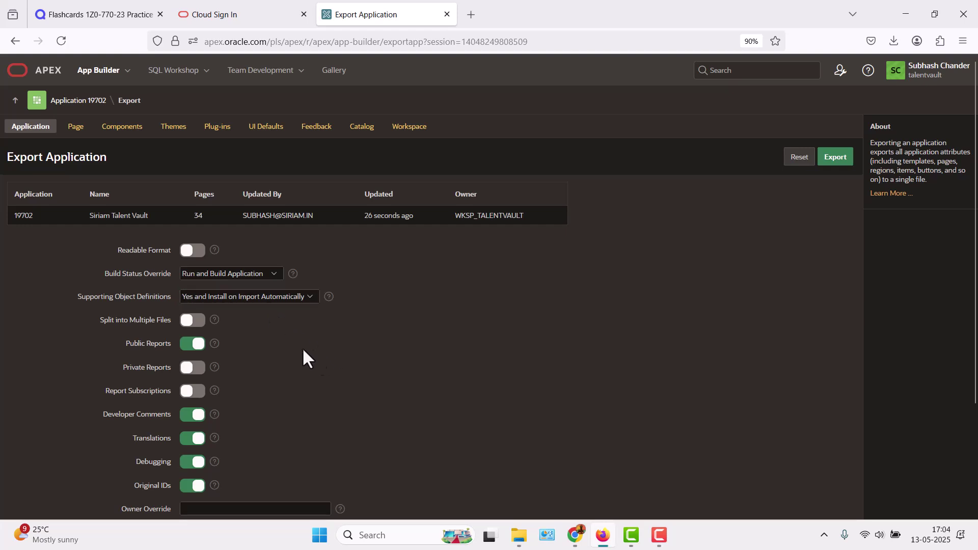
scroll(199, 179, down, 3)
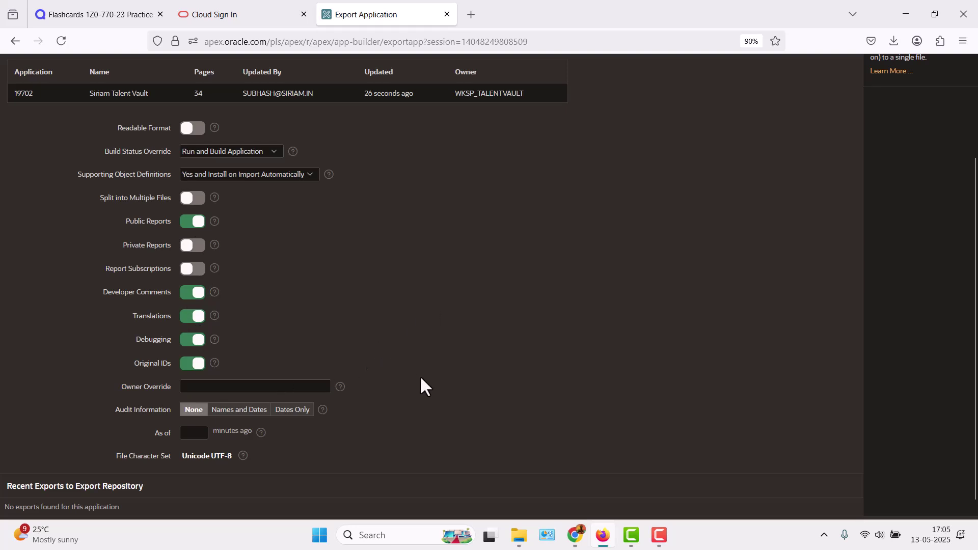
scroll(549, 375, up, 3)
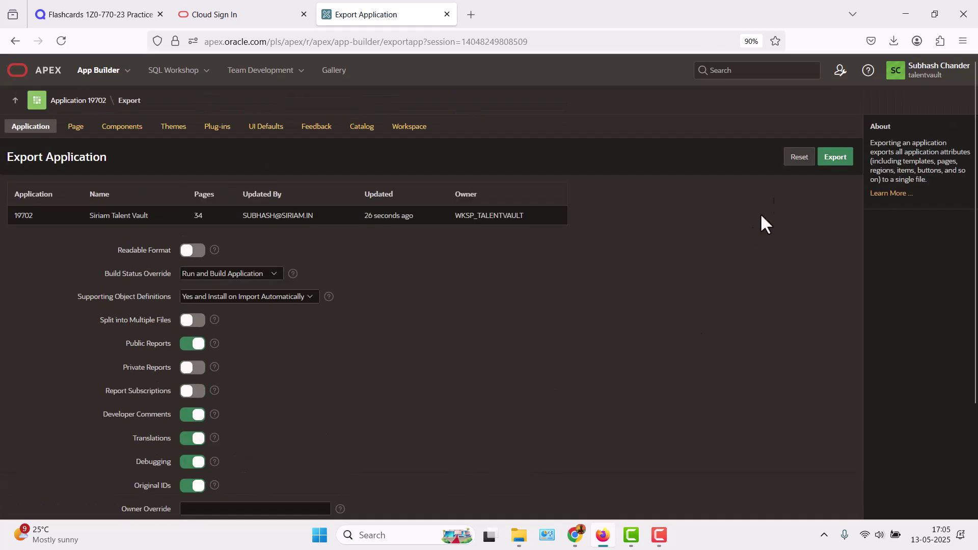
click(837, 159)
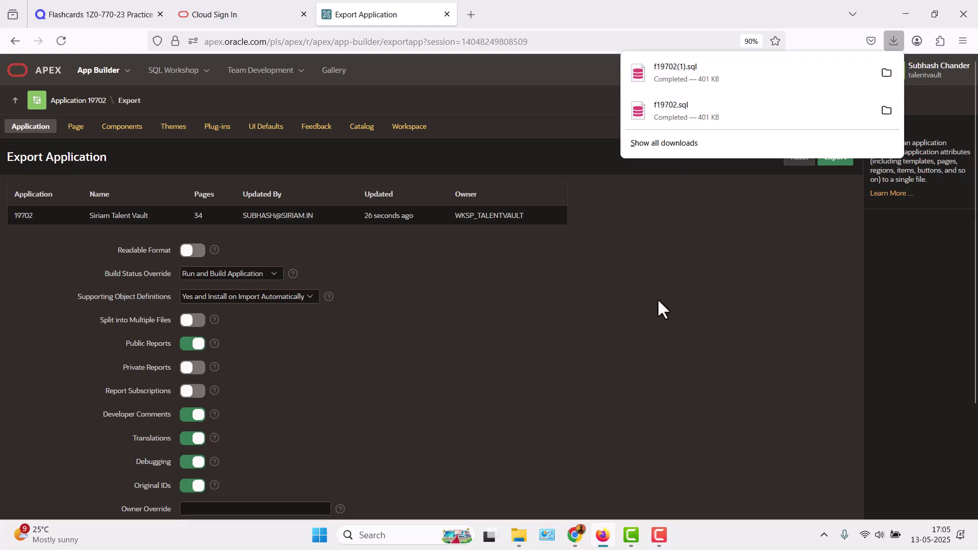
click(682, 339)
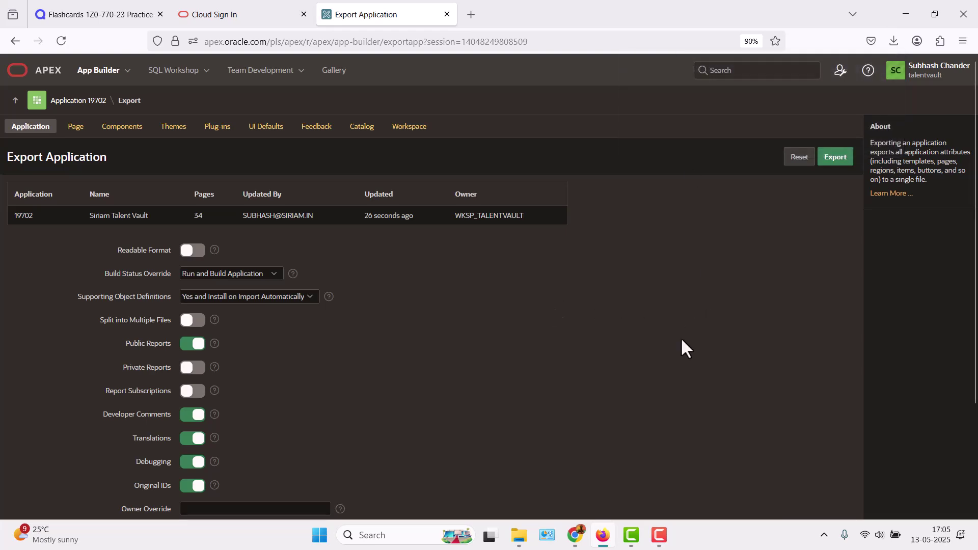
- Switch to Chrome and open the home page of the siriam_training workspace
click(576, 539)
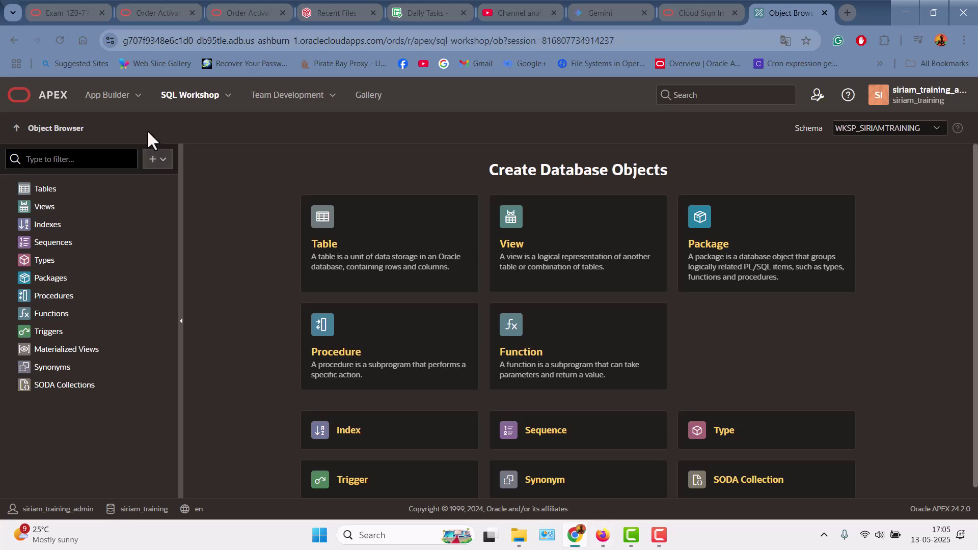
click(31, 96)
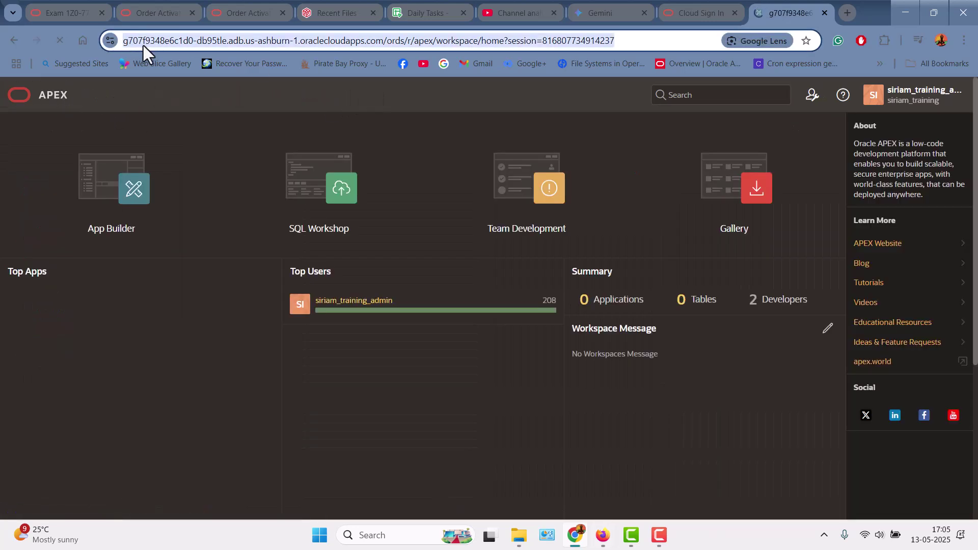
click(110, 41)
click(157, 40)
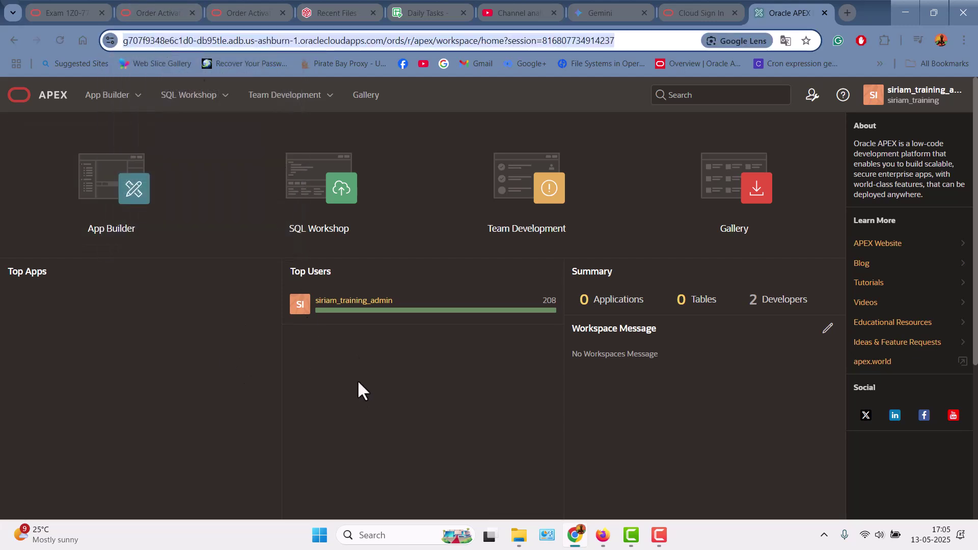
- Check the siriam_training workspace for existing applications in App Builder and existing tables in Object Browser
click(123, 225)
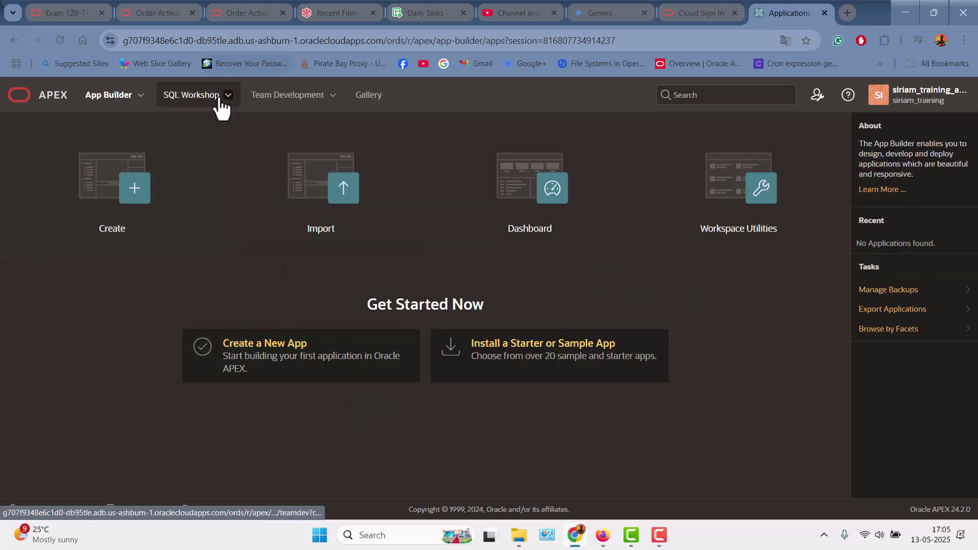
click(220, 100)
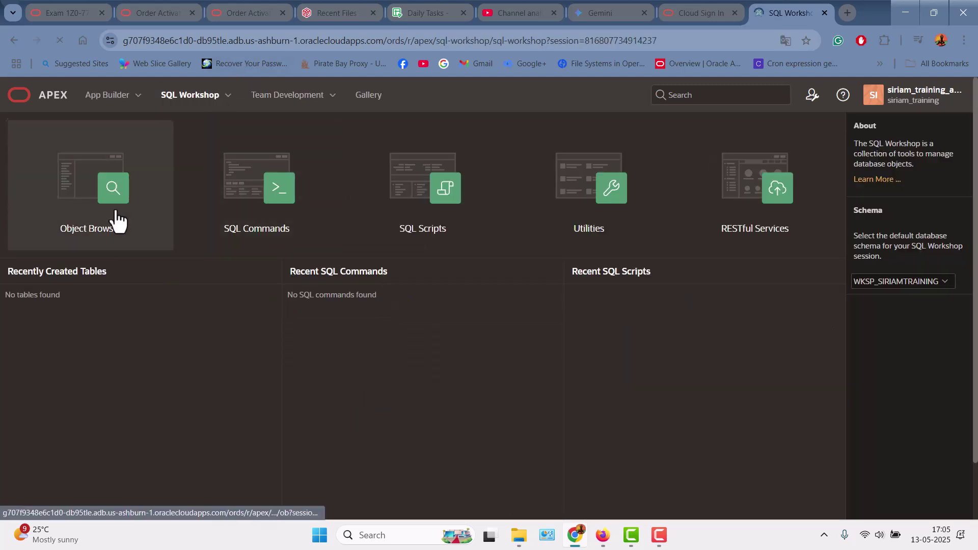
click(118, 235)
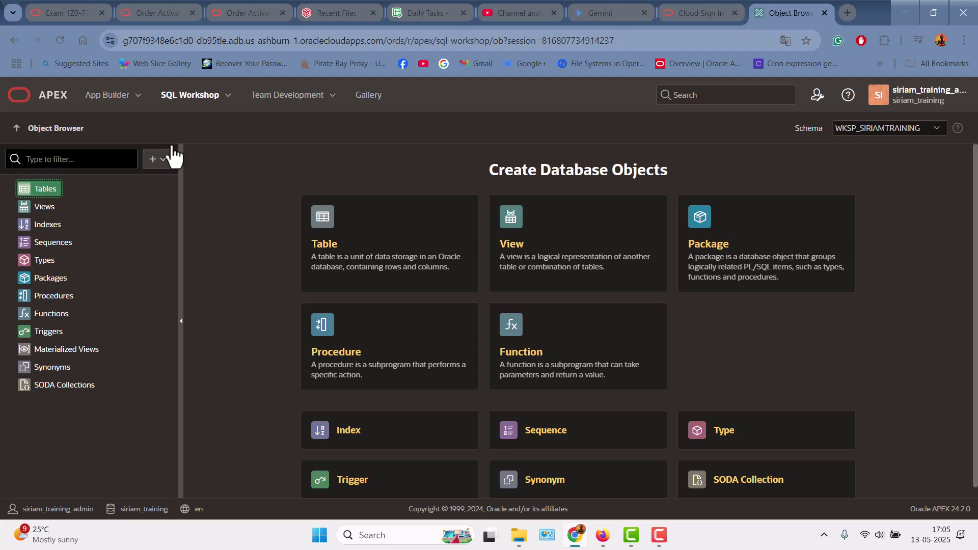
- Import the exported file f19702(1).sql into the workspace as an Application, Page or Component Export
click(120, 97)
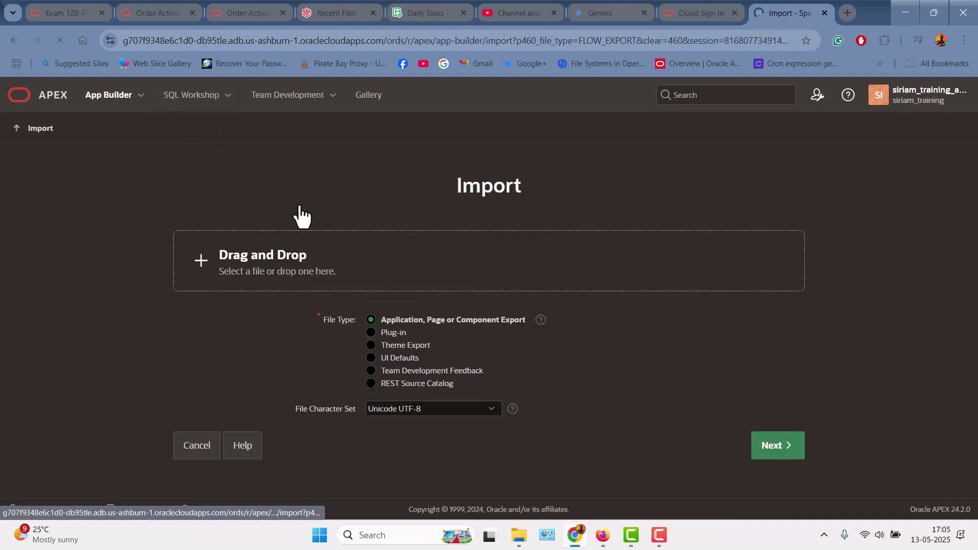
click(255, 262)
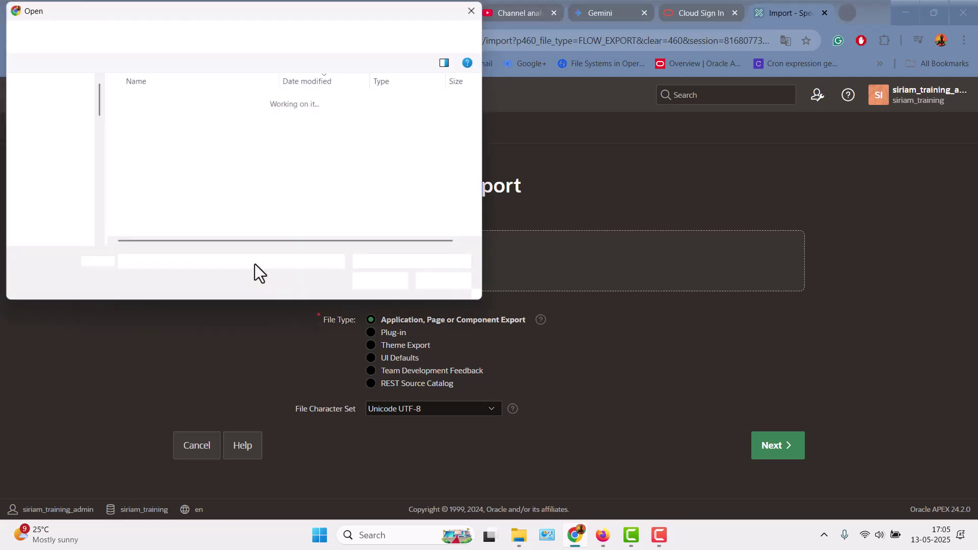
click(164, 118)
double_click(163, 117)
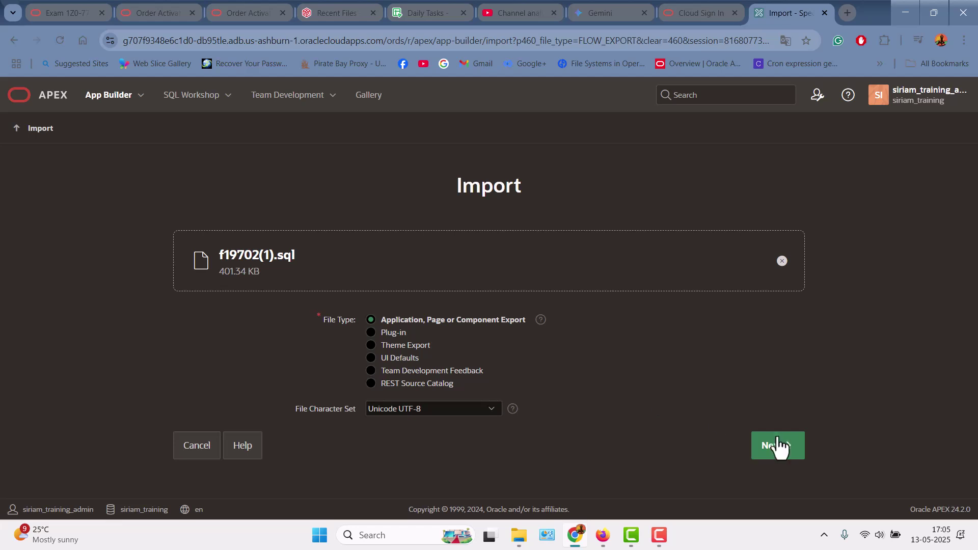
click(773, 445)
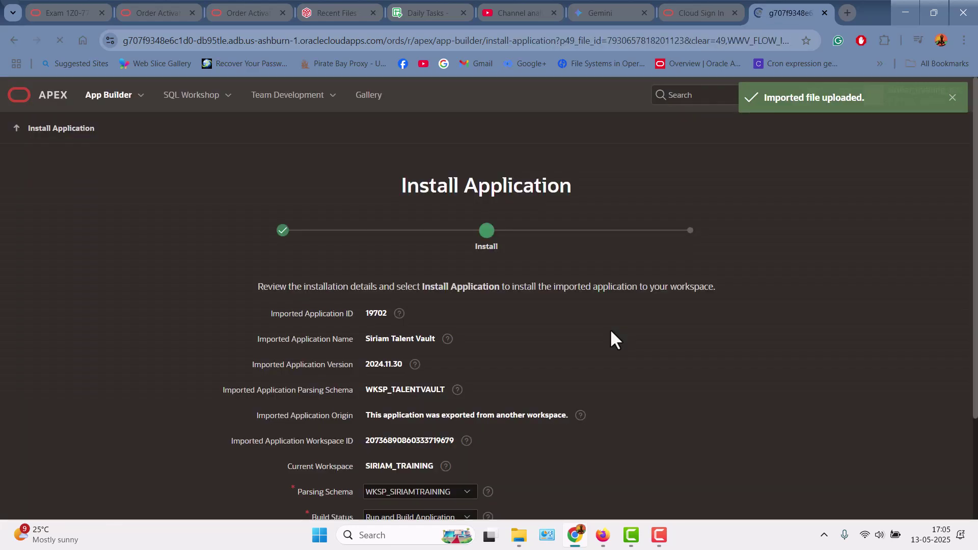
- Install the imported application with parsing schema WKSP_SIRIAMTRAINING and an auto-assigned application ID, together with its supporting objects
scroll(586, 347, down, 2)
scroll(563, 362, down, 2)
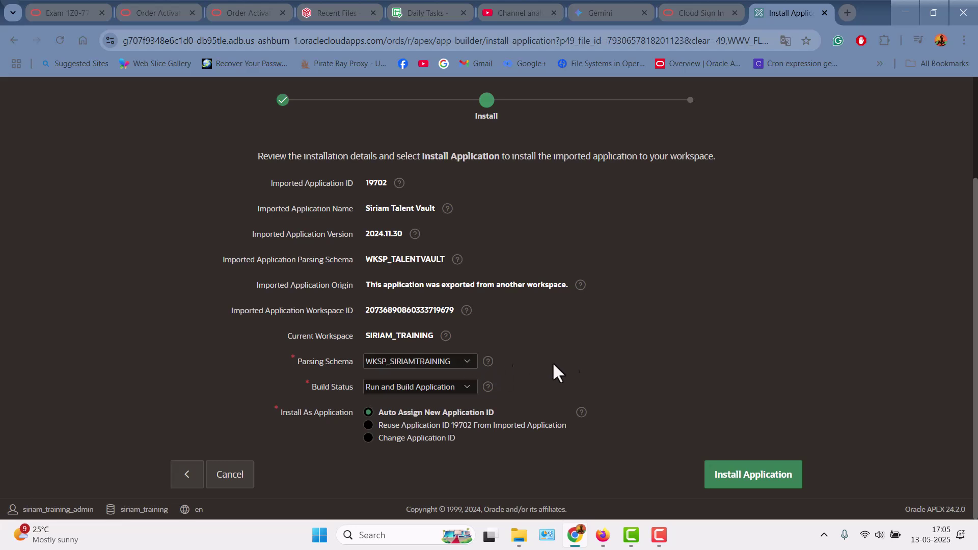
click(464, 364)
click(465, 365)
scroll(356, 245, up, 3)
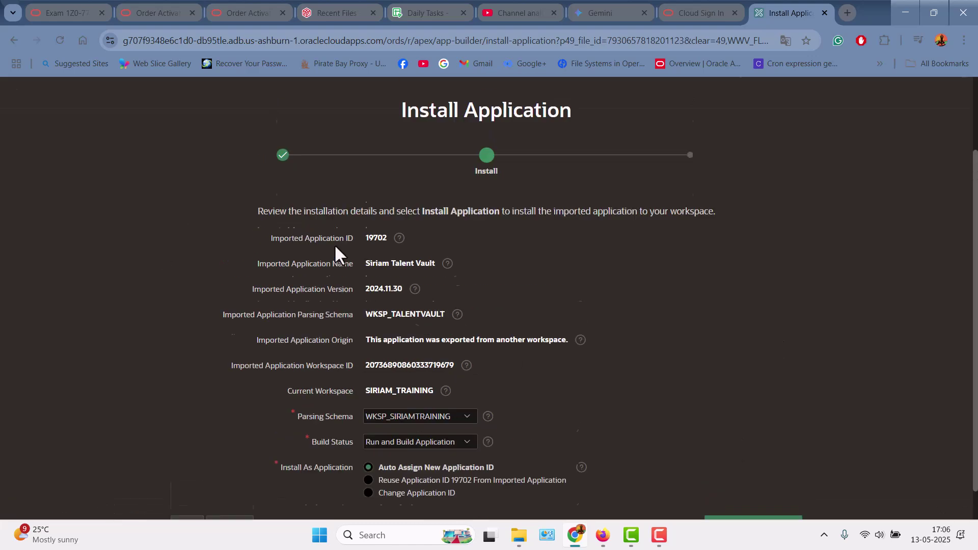
scroll(647, 342, down, 3)
click(713, 476)
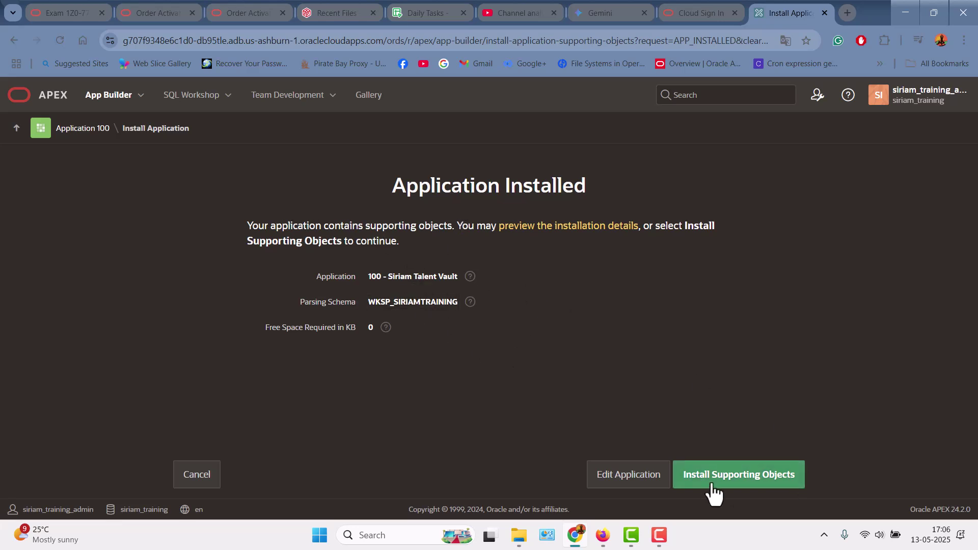
click(745, 483)
click(735, 482)
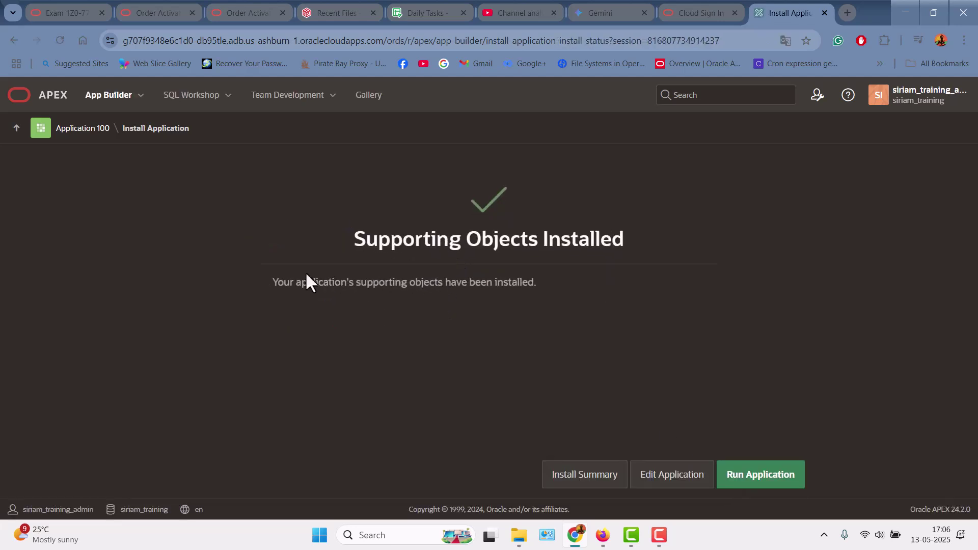
- Open the installed Siriam Talent Vault application for editing and look through its list of pages
drag(357, 248, 626, 268)
click(666, 479)
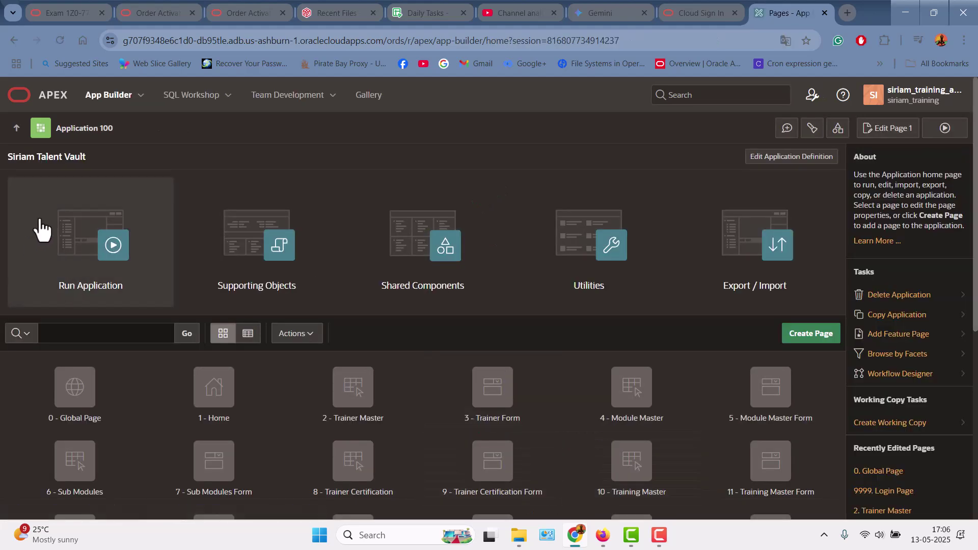
scroll(275, 331, down, 5)
scroll(275, 331, up, 5)
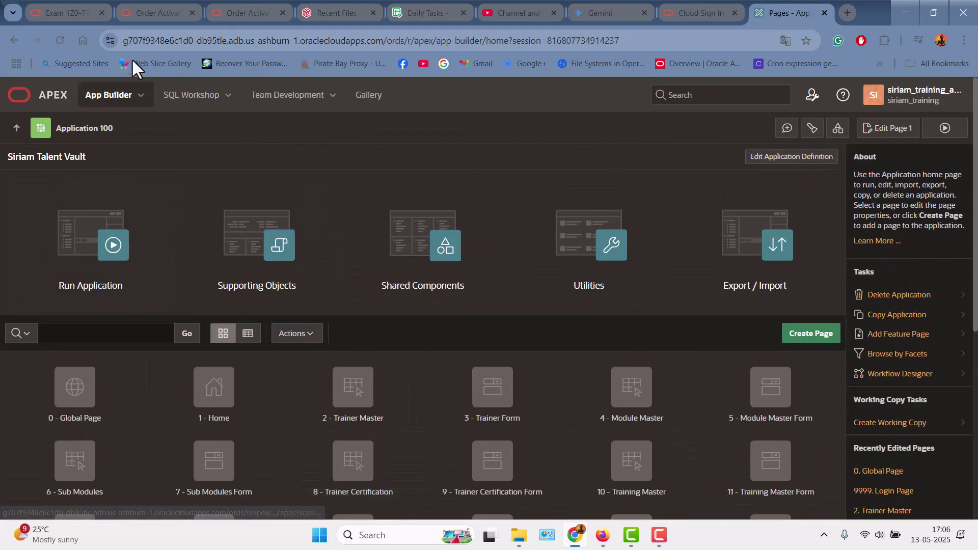
click(132, 40)
click(290, 142)
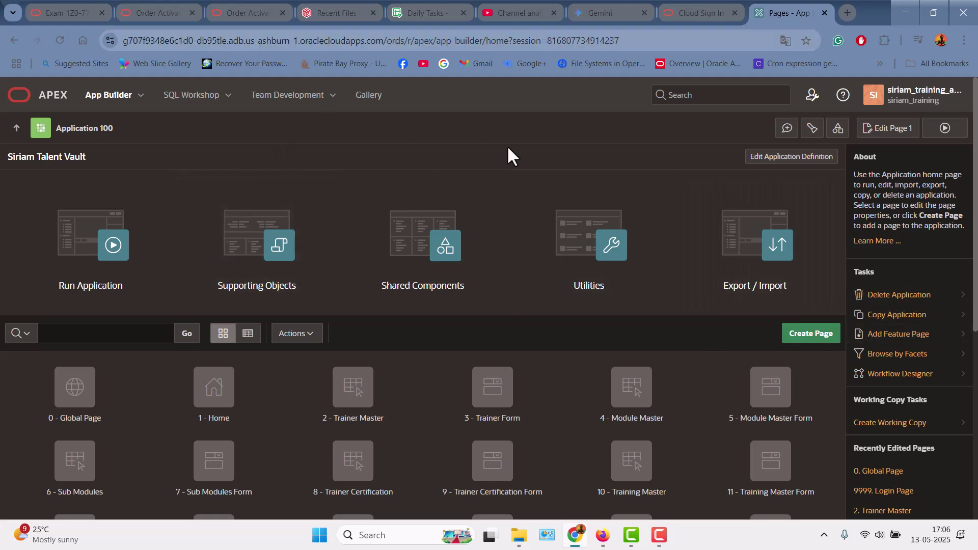
- Check the installed tables in Object Browser, viewing the MODULE_MASTER data and the EMP_SEQU sequence details
click(200, 101)
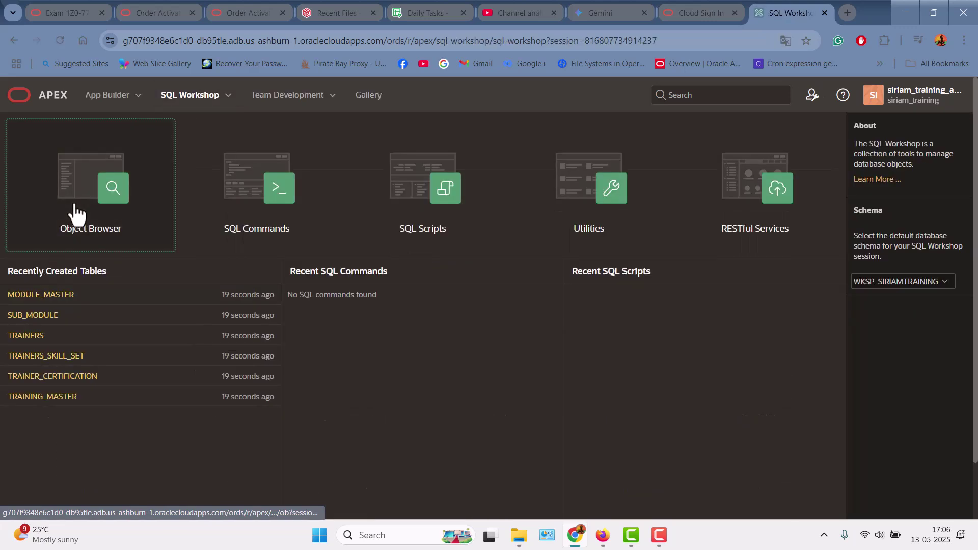
click(76, 213)
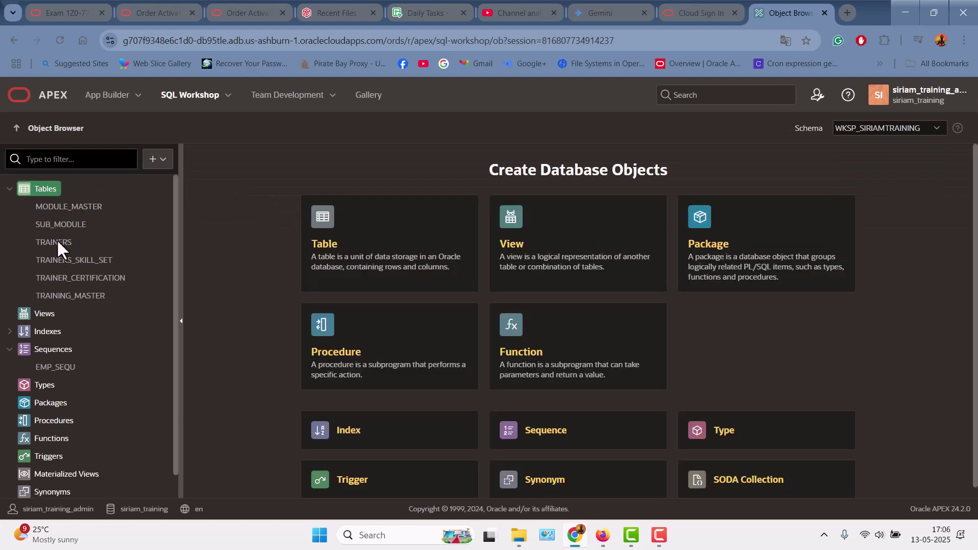
click(66, 210)
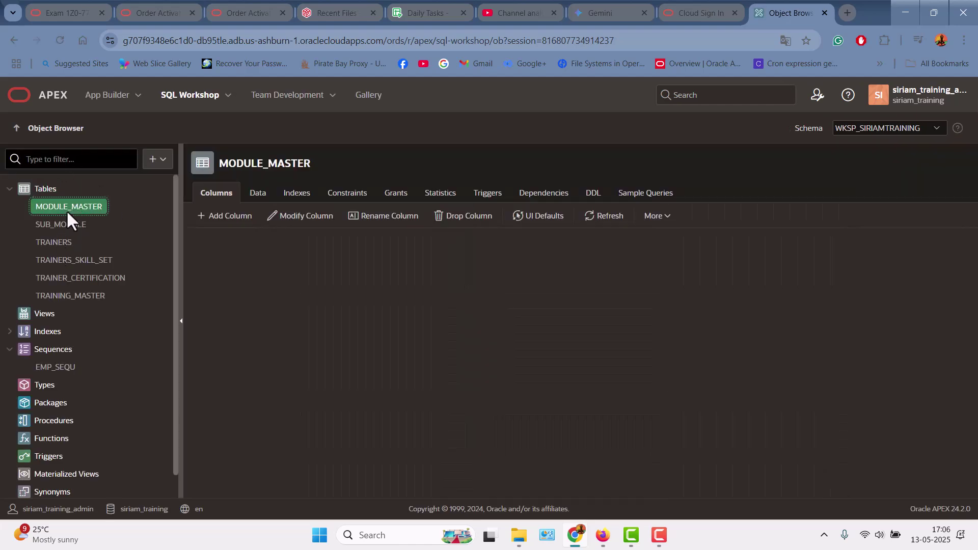
click(260, 199)
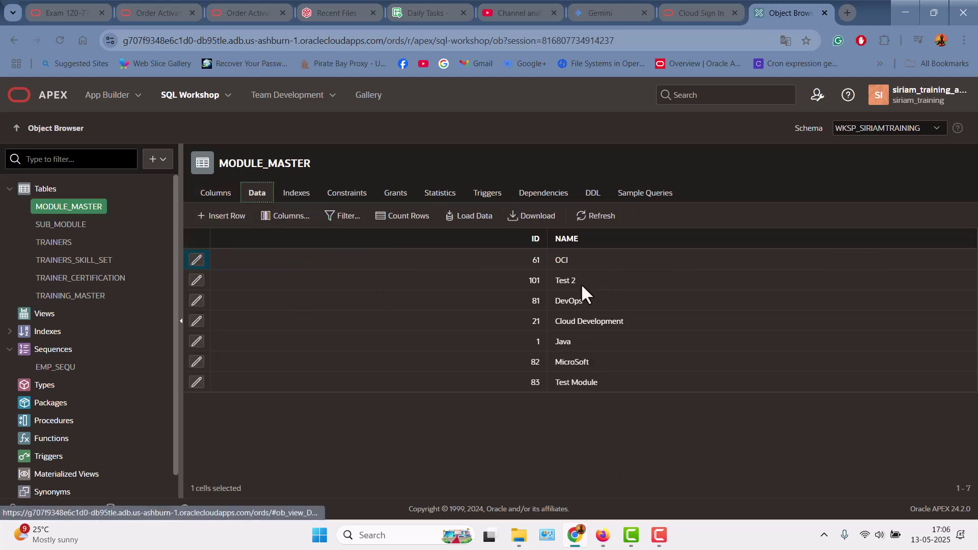
click(57, 368)
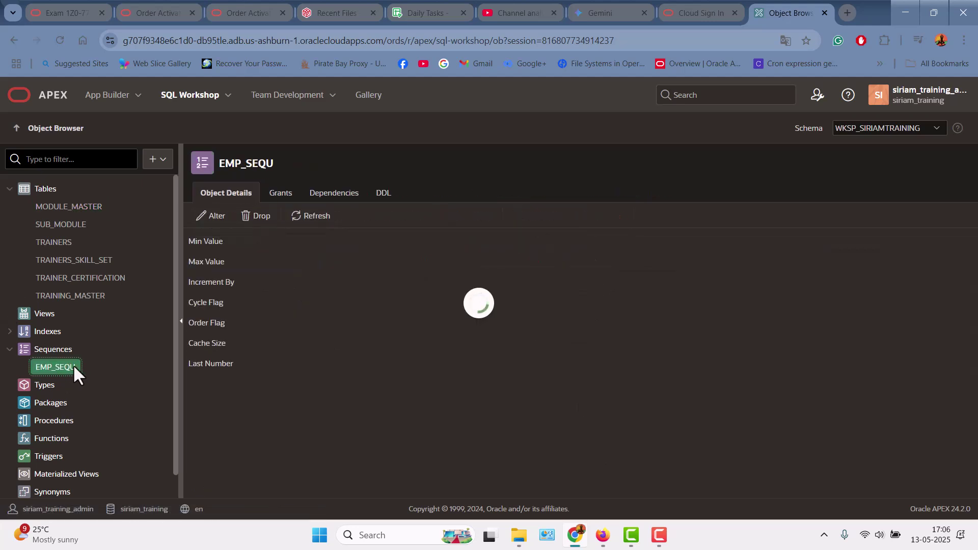
- Inspect the installed primary key indexes from MODULE_MASTER_PK to TRAINING_MASTER_PK and collapse the object tree's groups
click(9, 331)
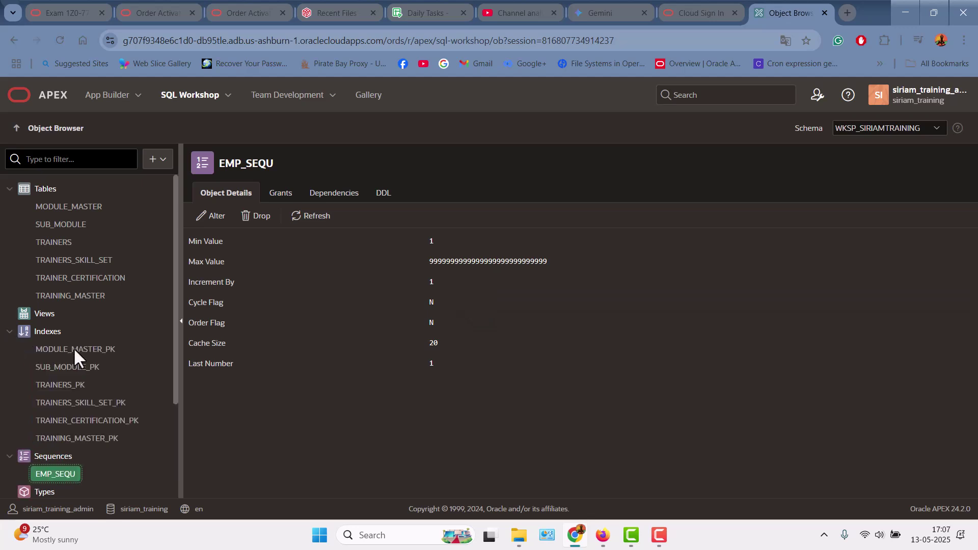
click(77, 349)
click(87, 367)
click(65, 386)
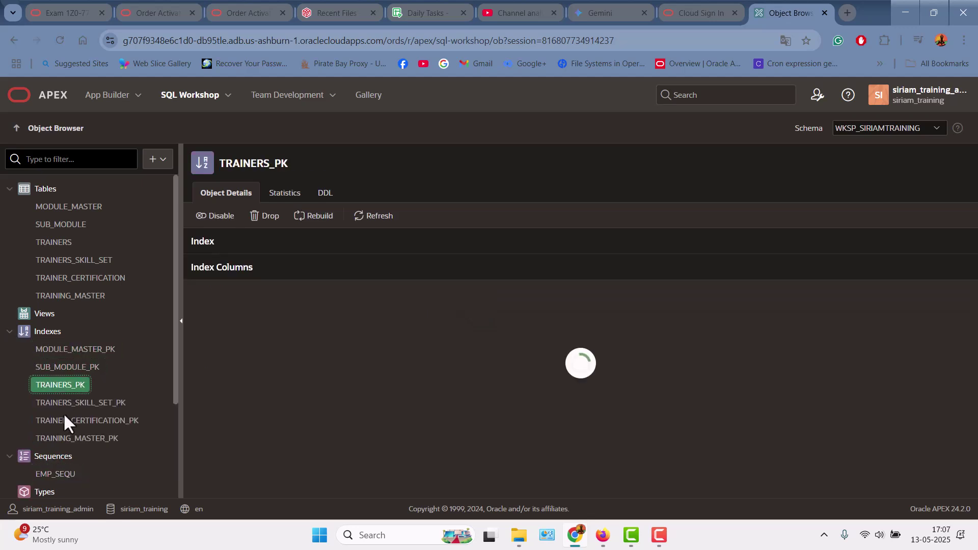
click(71, 403)
click(86, 421)
click(88, 436)
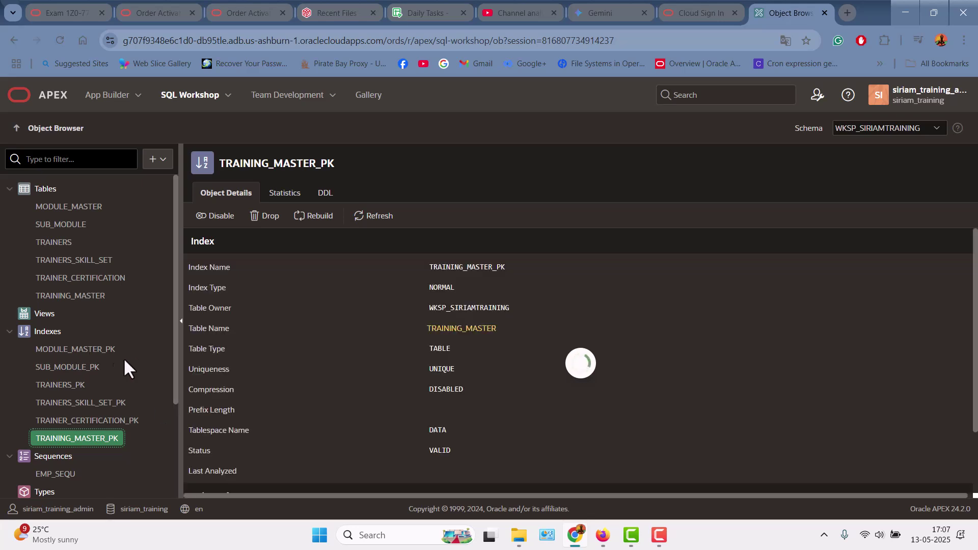
click(9, 331)
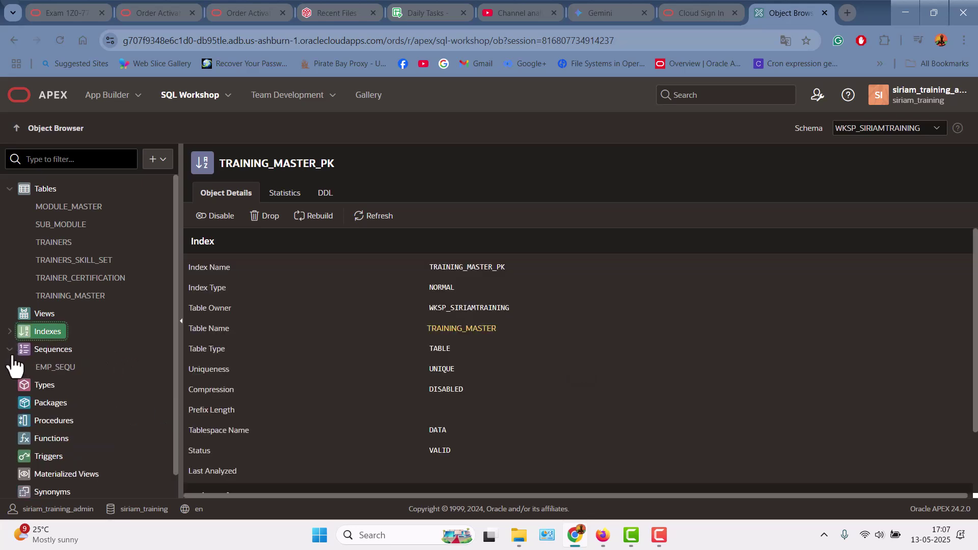
click(9, 350)
click(9, 189)
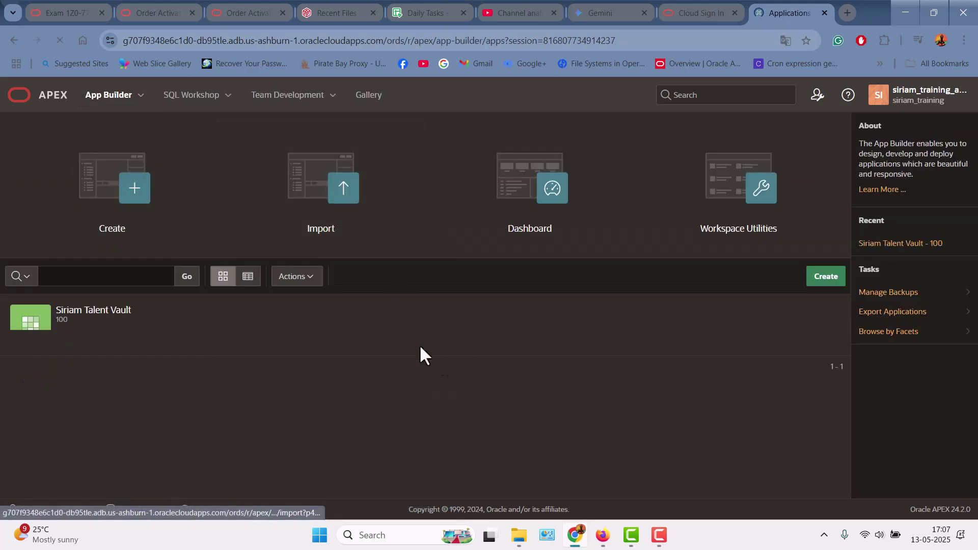
- Open Siriam Talent Vault from the App Builder application list and run it to its login page
click(107, 326)
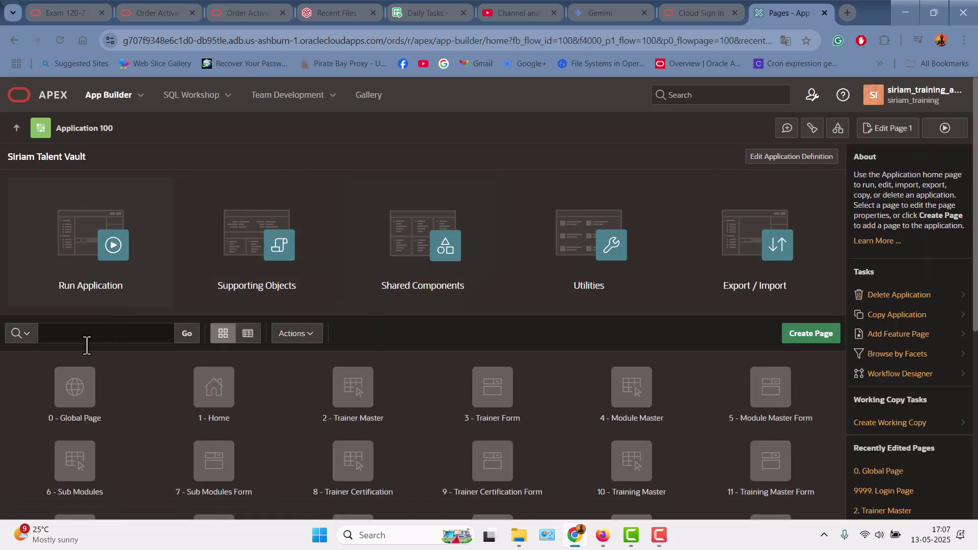
click(58, 263)
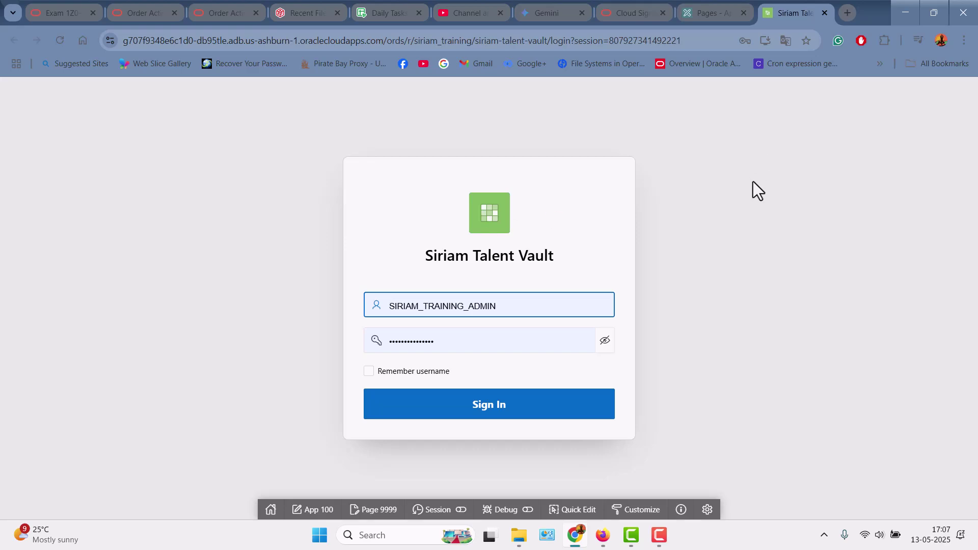
click(568, 297)
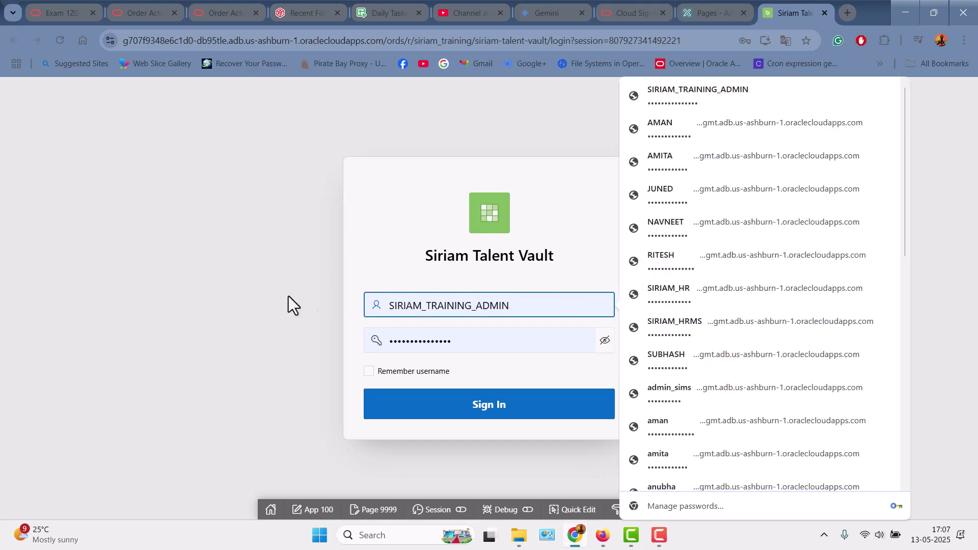
click(319, 304)
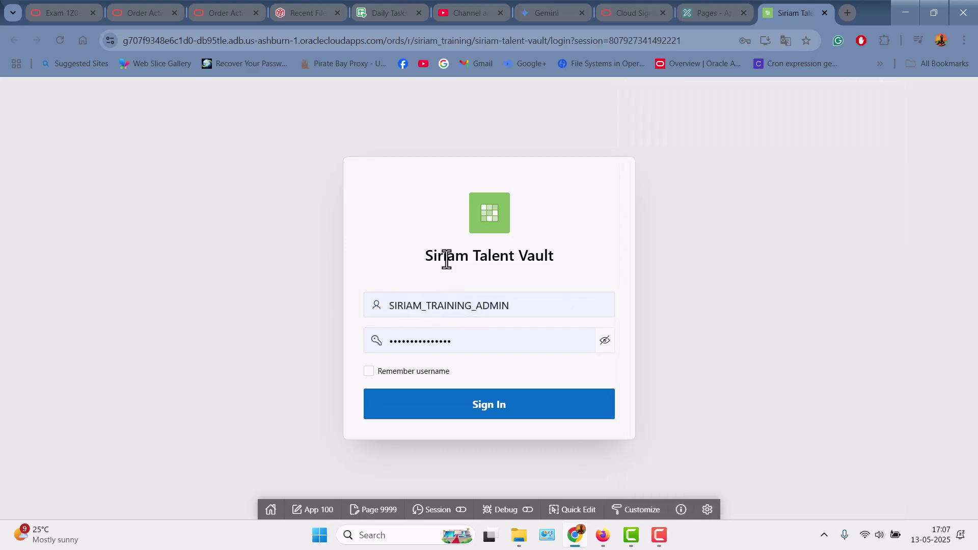
click(713, 12)
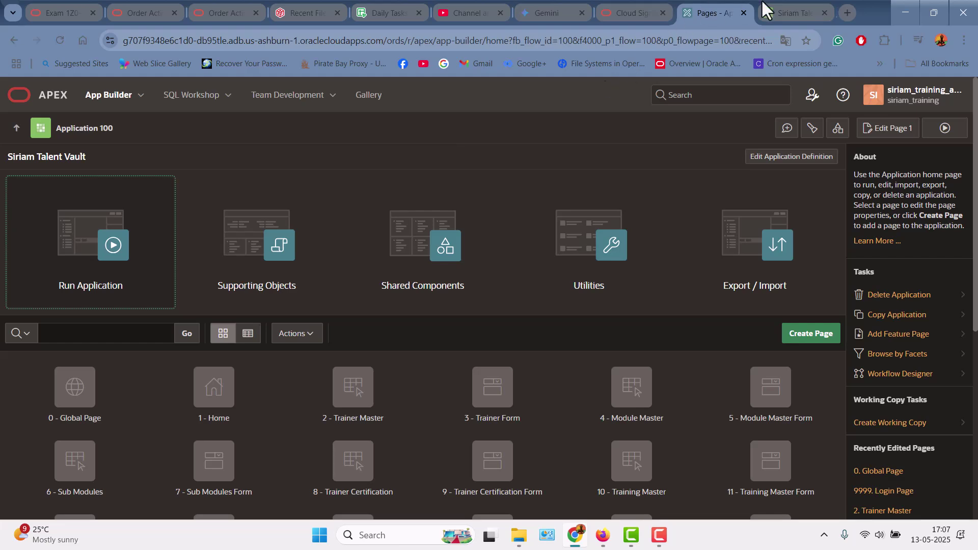
click(779, 1)
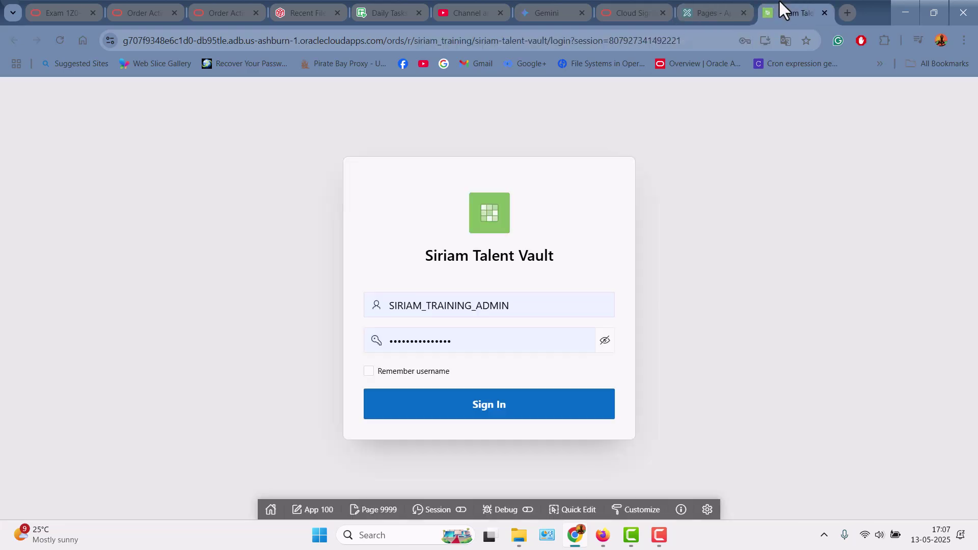
- Try to sign in with the prefilled SIRIAM_TRAINING_ADMIN account, read the technical error info and return to the login page
click(492, 410)
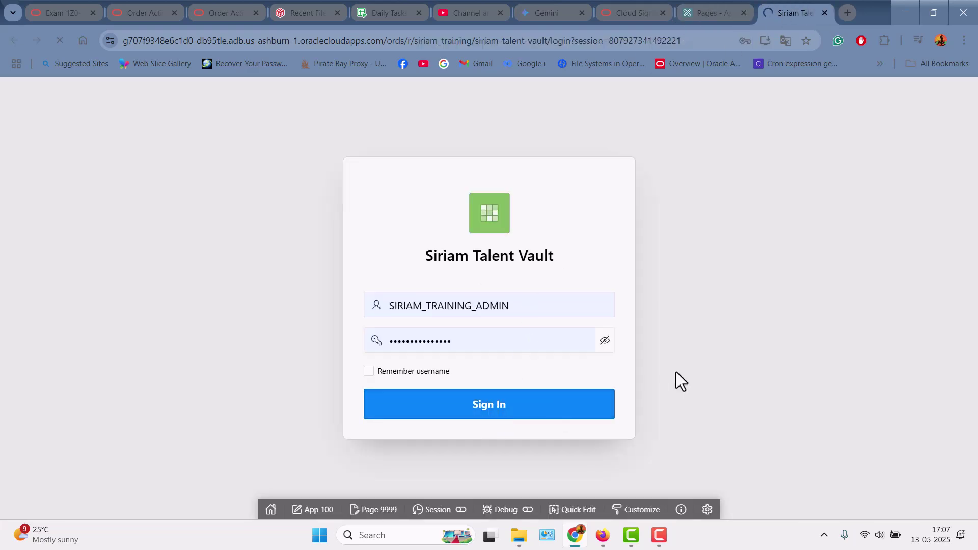
scroll(408, 307, down, 1)
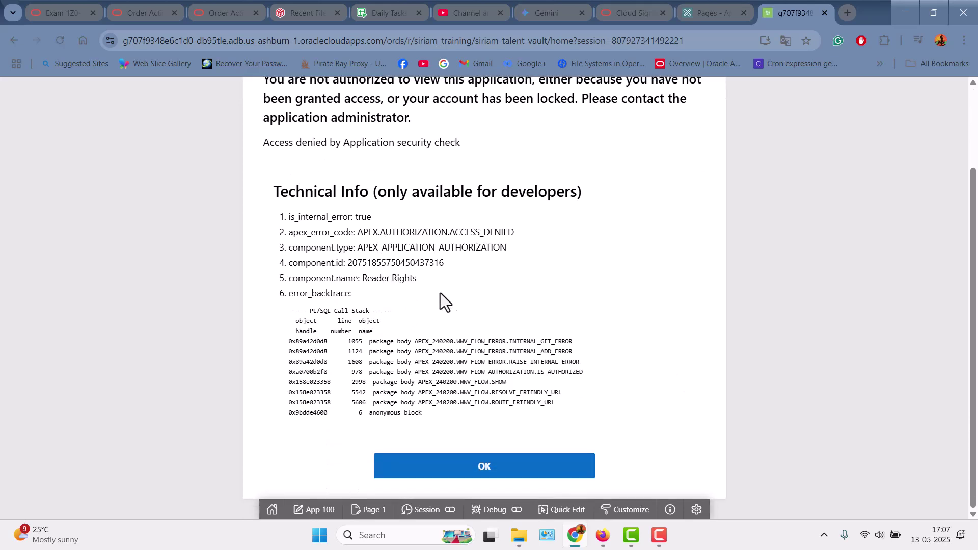
scroll(472, 279, up, 1)
click(14, 40)
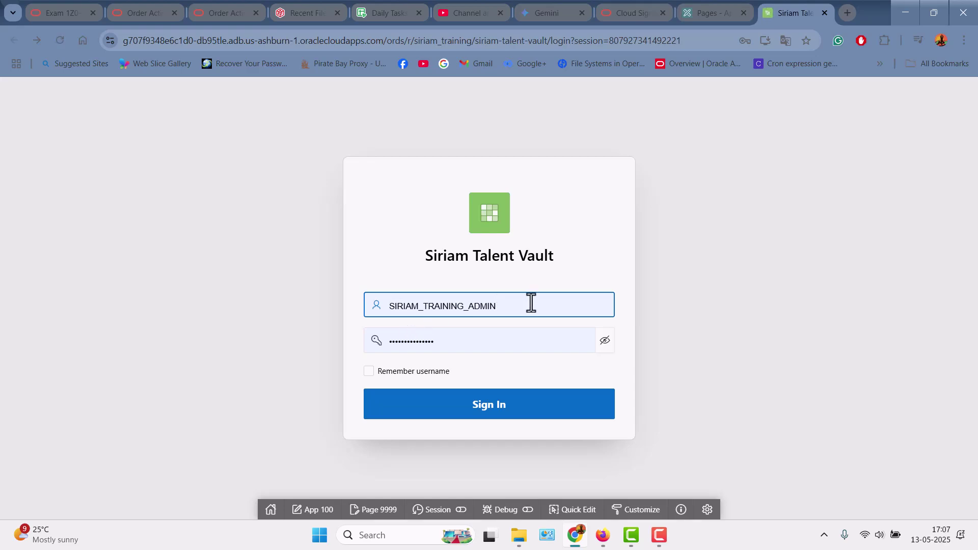
- Copy the username SIRIAM_TRAINING_ADMIN from the application's login page
drag(530, 302, 362, 299)
right_click(419, 309)
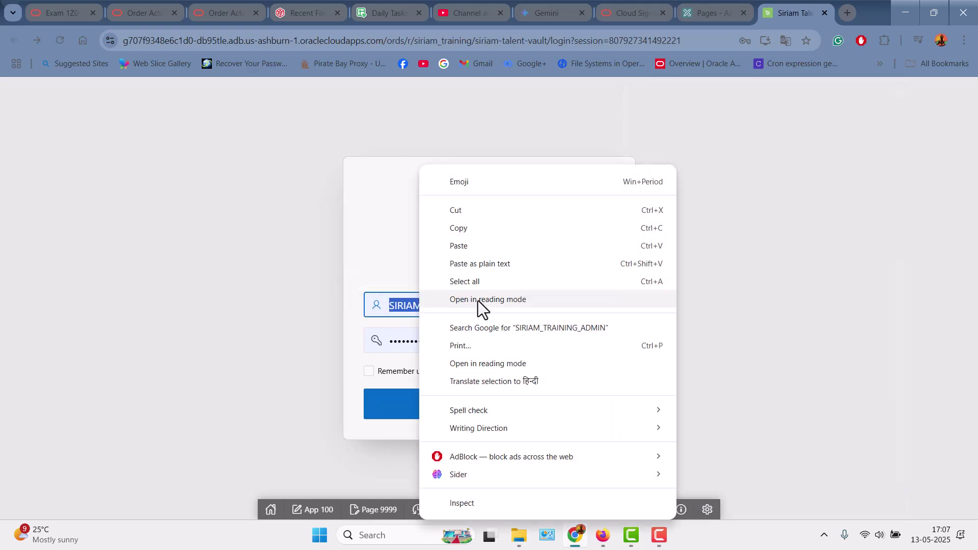
click(463, 228)
click(685, 227)
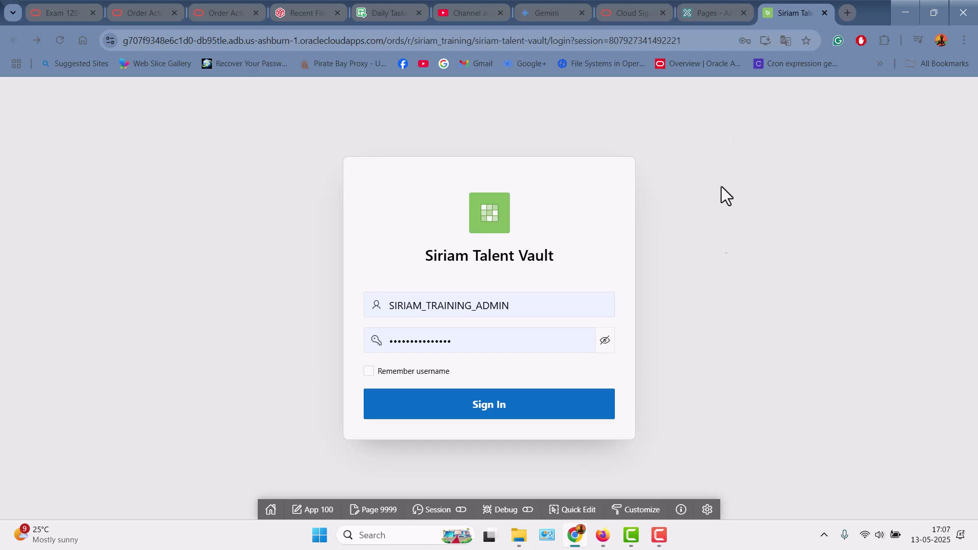
- Open Application Access Control in Application 100's Shared Components and go to its User Role Assignments
click(704, 5)
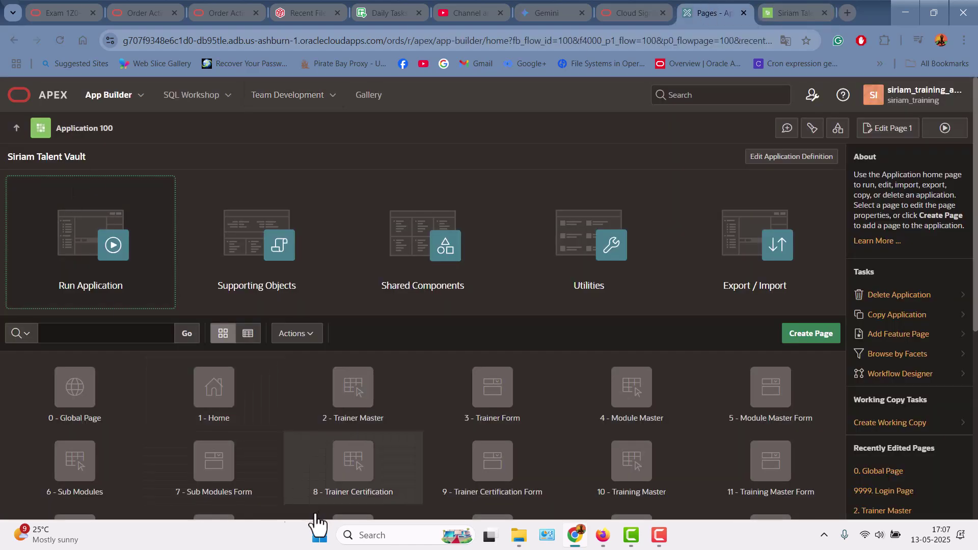
click(409, 266)
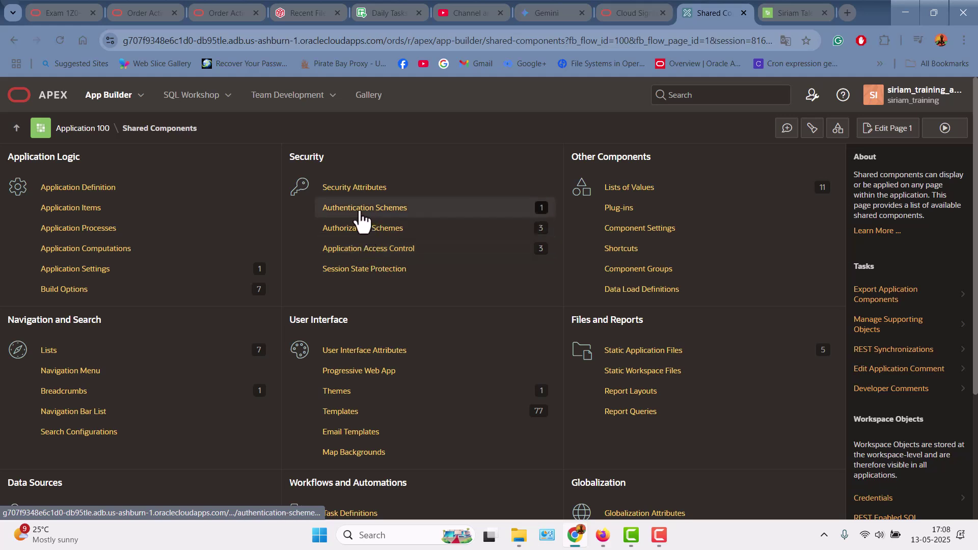
click(354, 249)
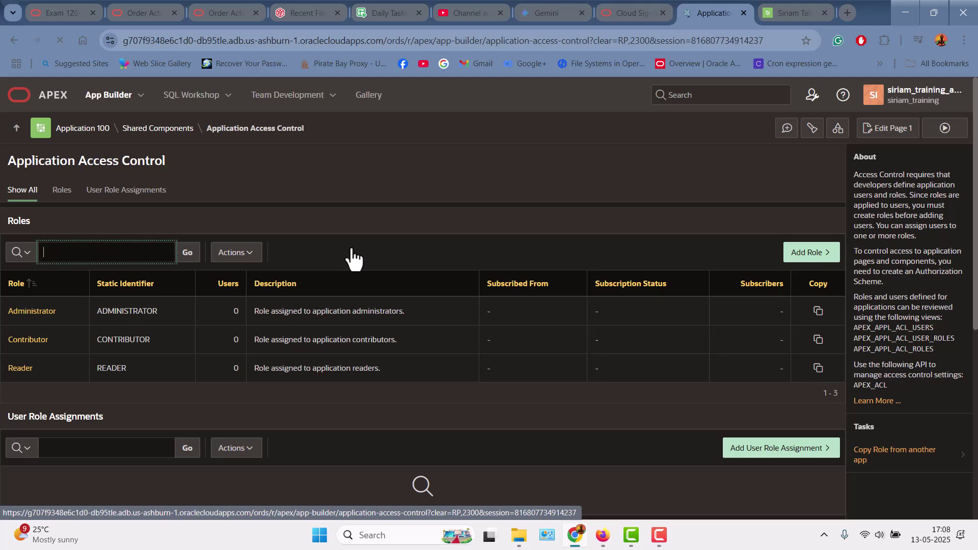
scroll(402, 203, down, 2)
scroll(400, 205, down, 1)
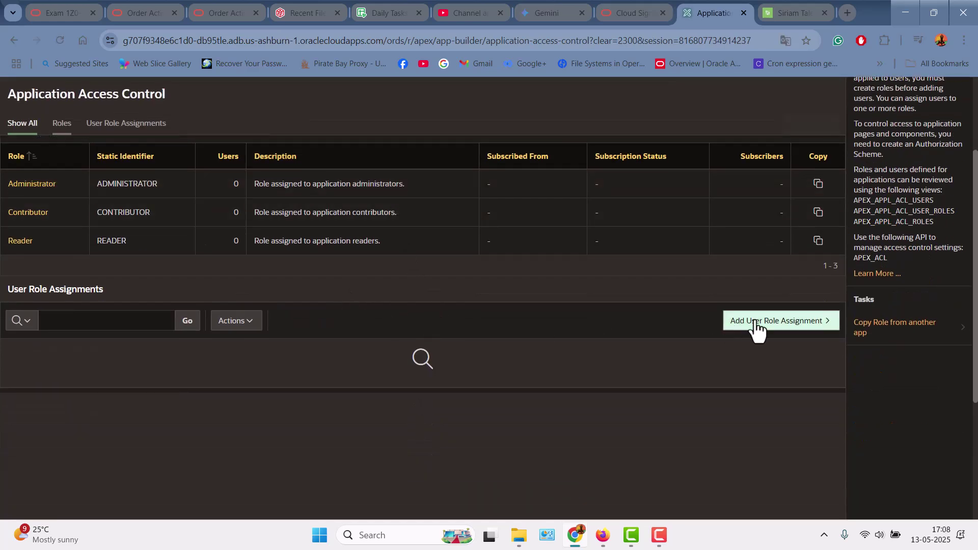
- Fill in a new user role assignment with user name SIRIAM_TRAINING_ADMIN and the Administrator role
click(789, 326)
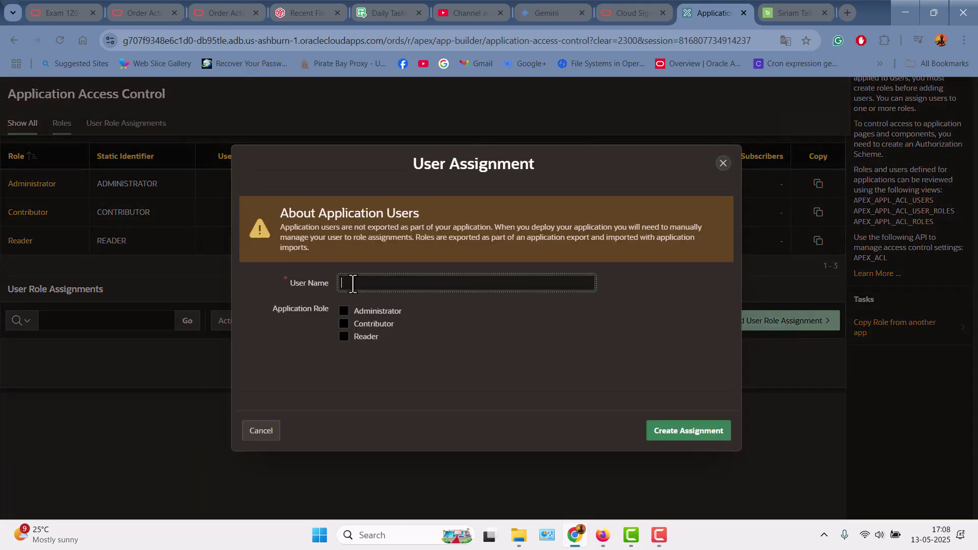
click(353, 284)
click(428, 333)
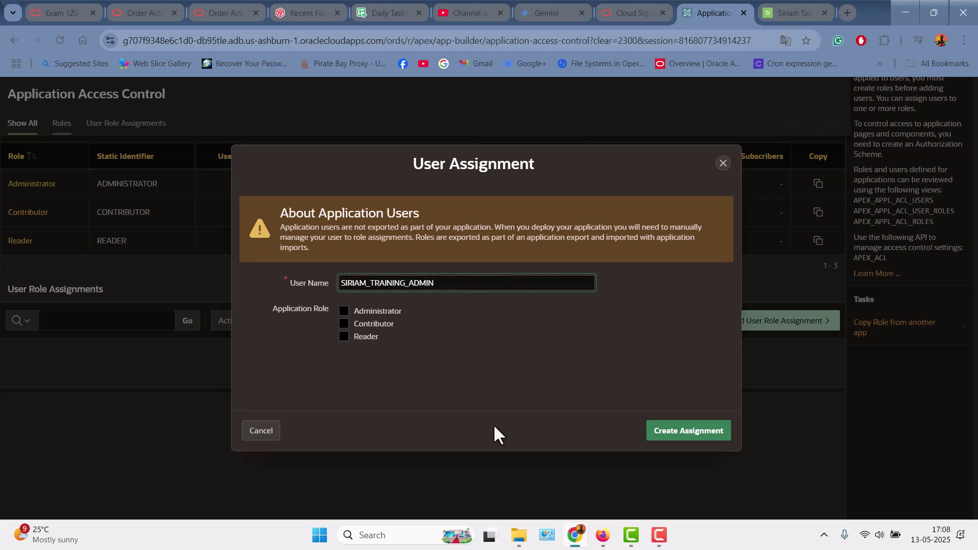
click(379, 312)
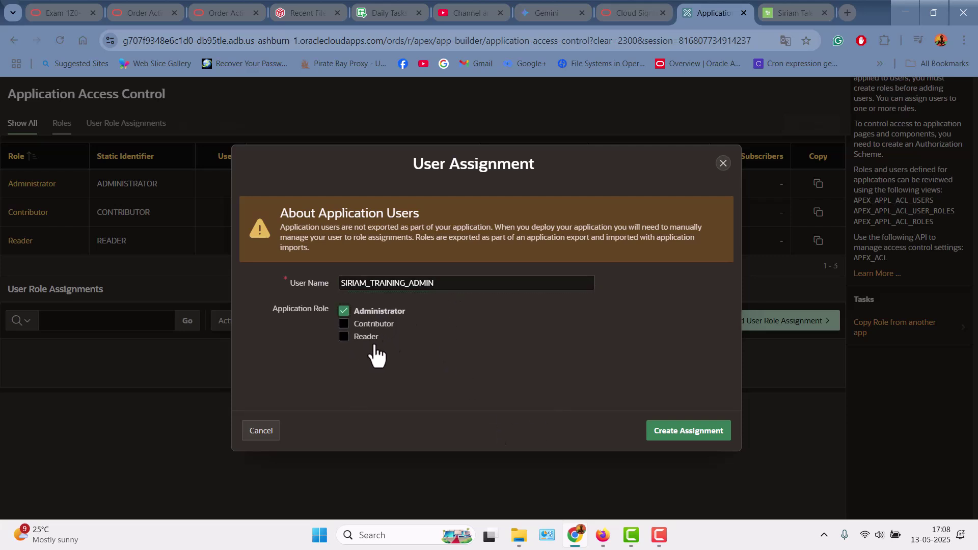
- Compare the assignment's user name with the one on the login page and create the assignment
click(461, 282)
drag(462, 282, 278, 281)
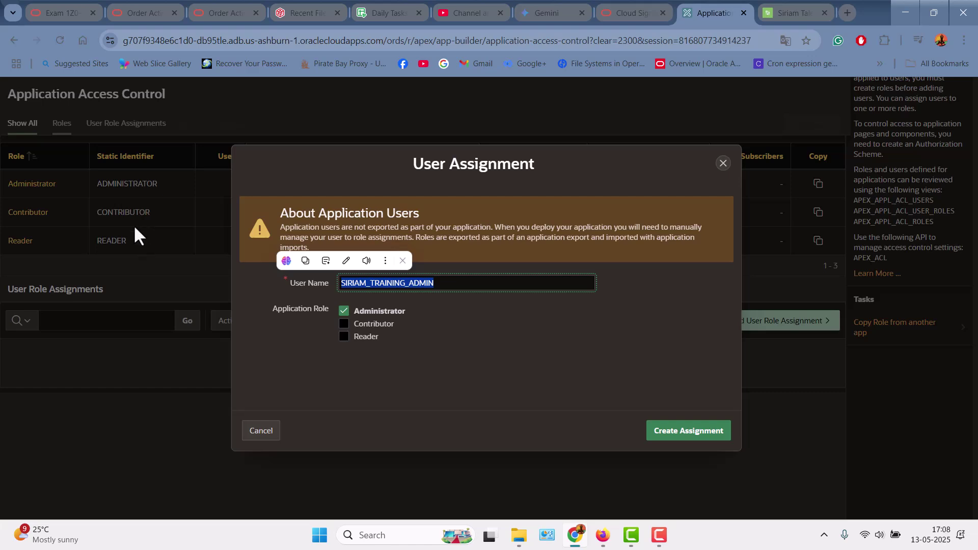
click(786, 2)
click(441, 301)
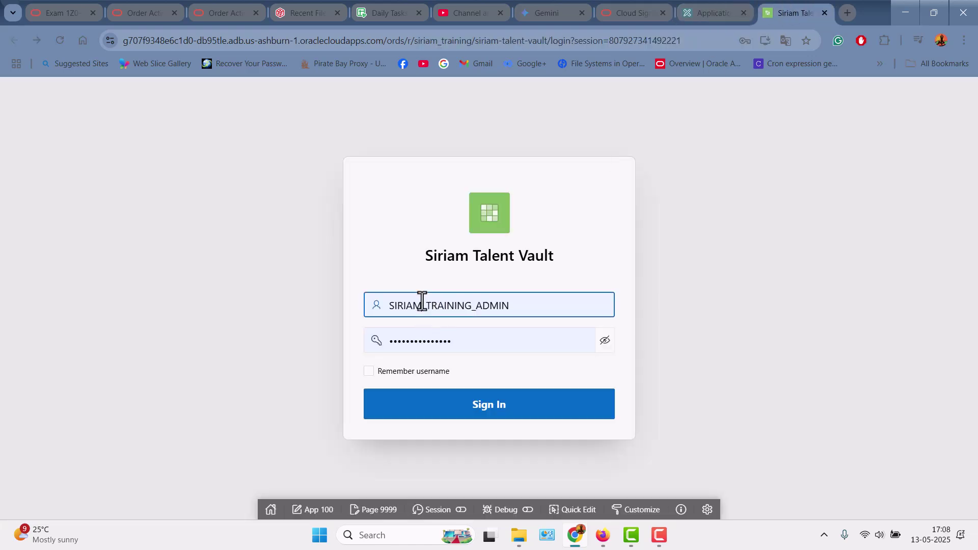
drag(515, 305, 370, 295)
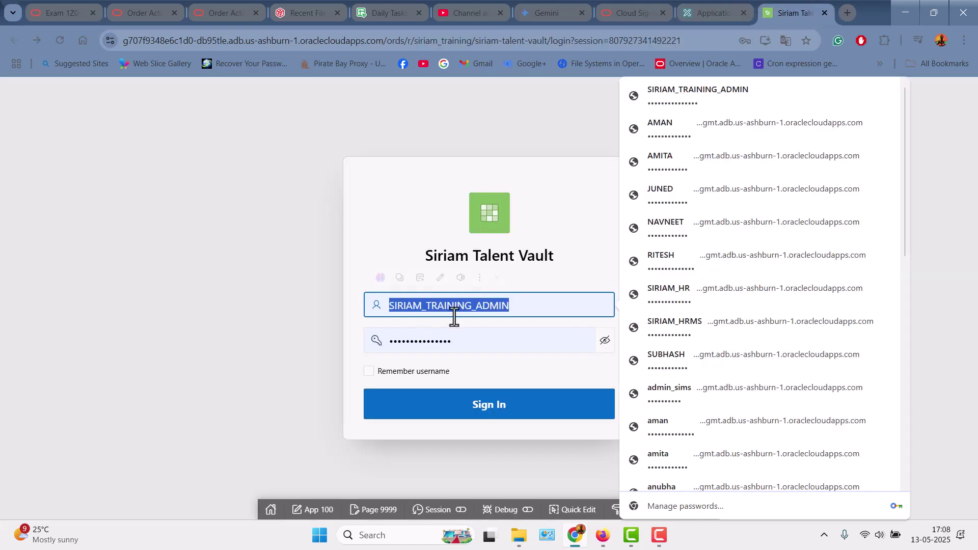
click(467, 348)
click(286, 291)
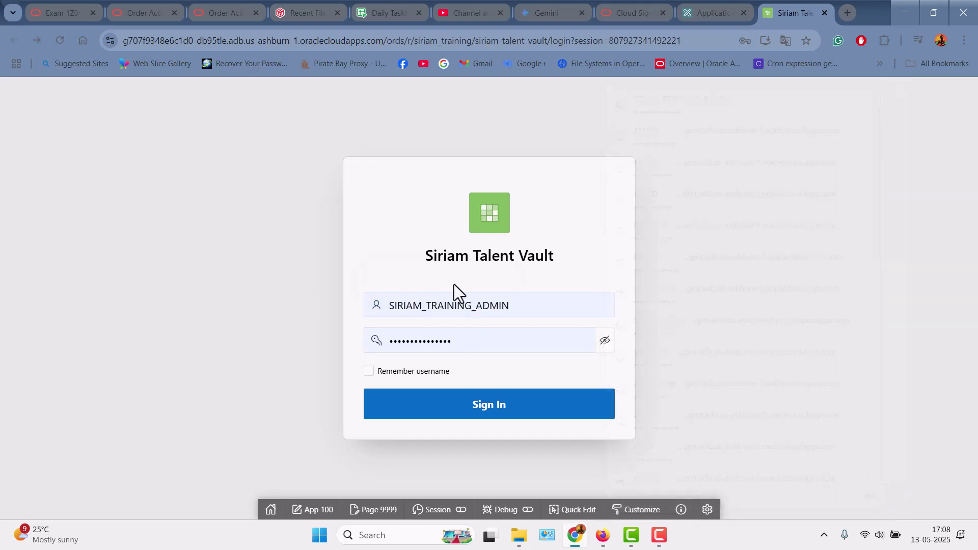
click(708, 2)
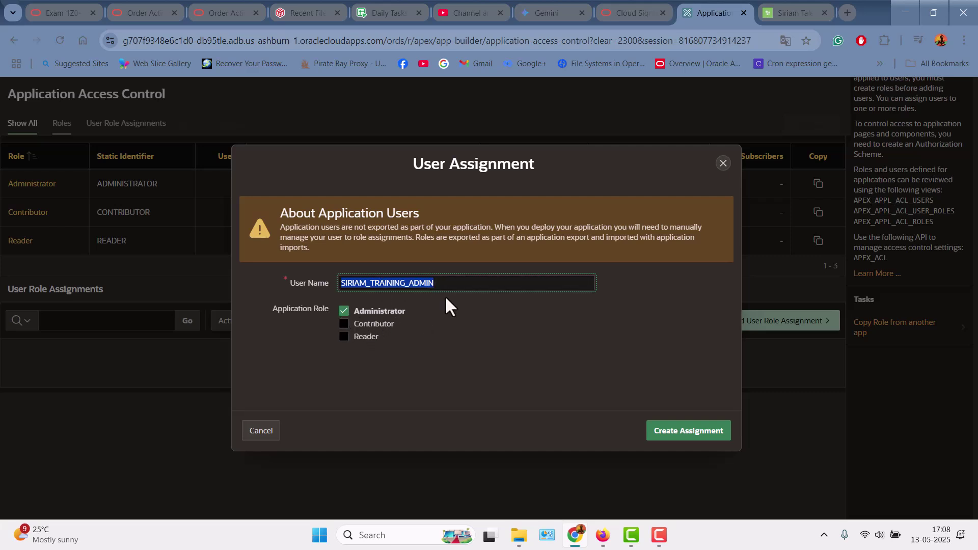
click(438, 284)
click(694, 432)
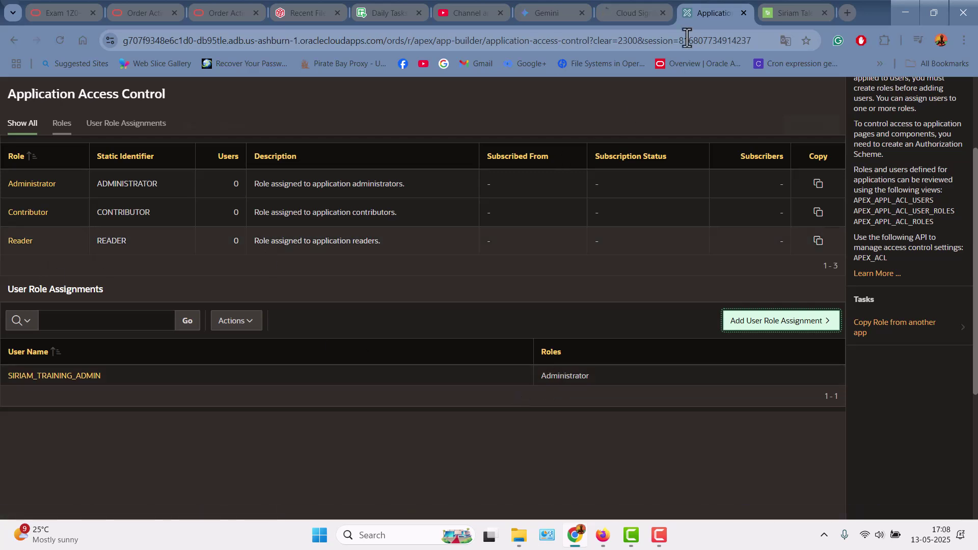
- Sign in to Siriam Talent Vault with the prefilled account and open the Module Master page
click(793, 4)
click(497, 407)
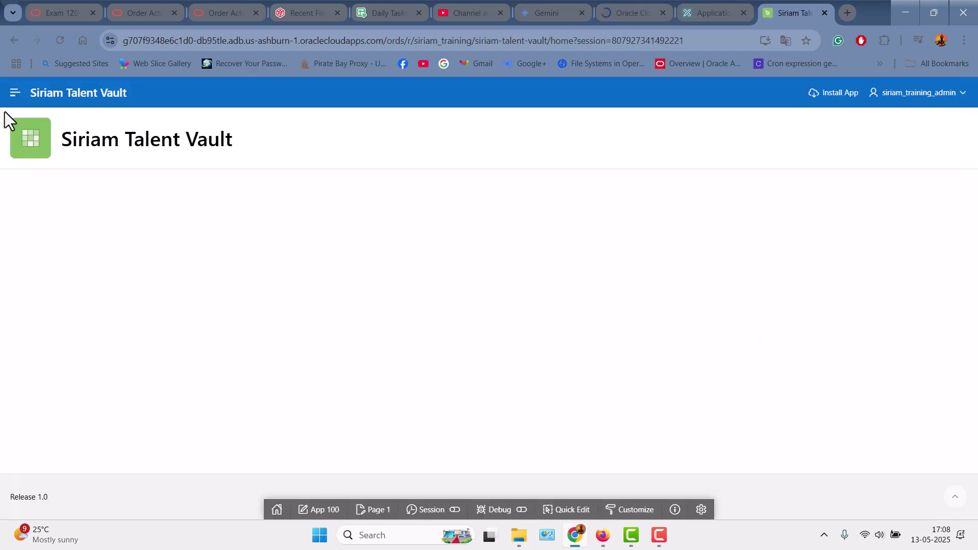
click(15, 92)
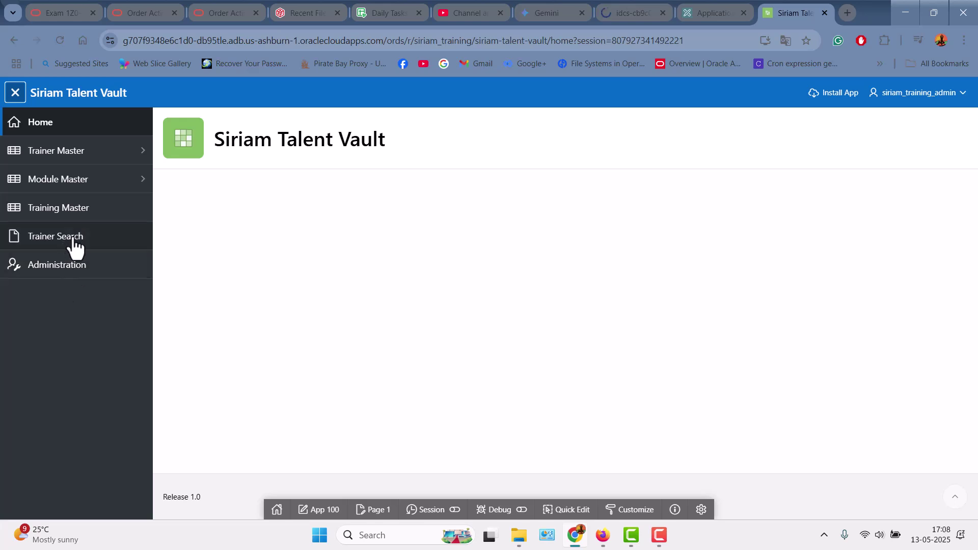
click(74, 182)
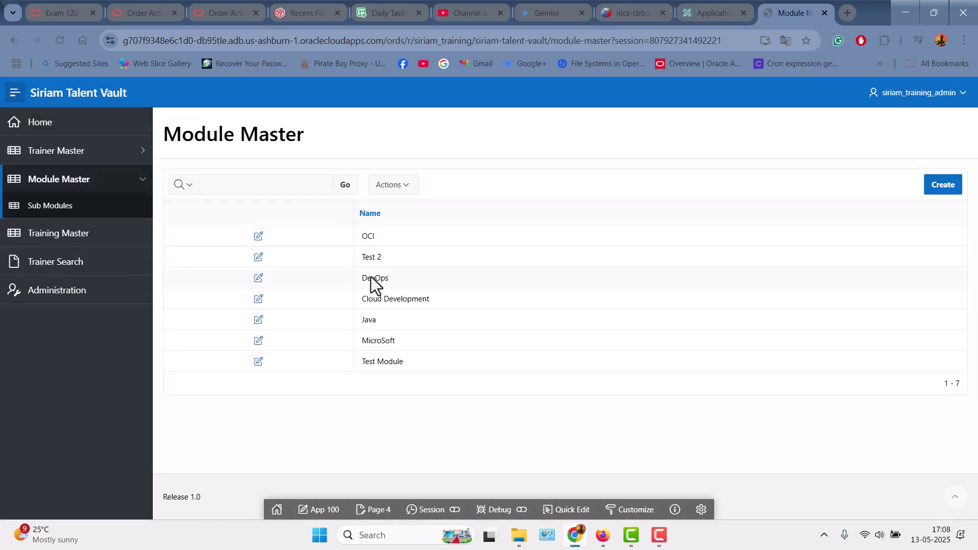